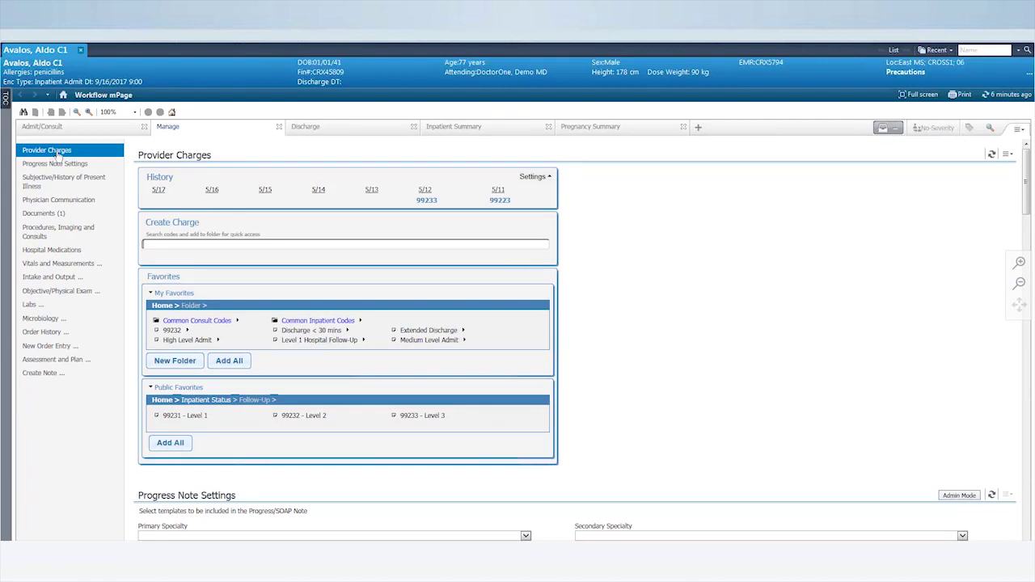
Step: Move the Provider Charges component to the end of the workflow component list, below Create Note
drag(57, 155, 56, 395)
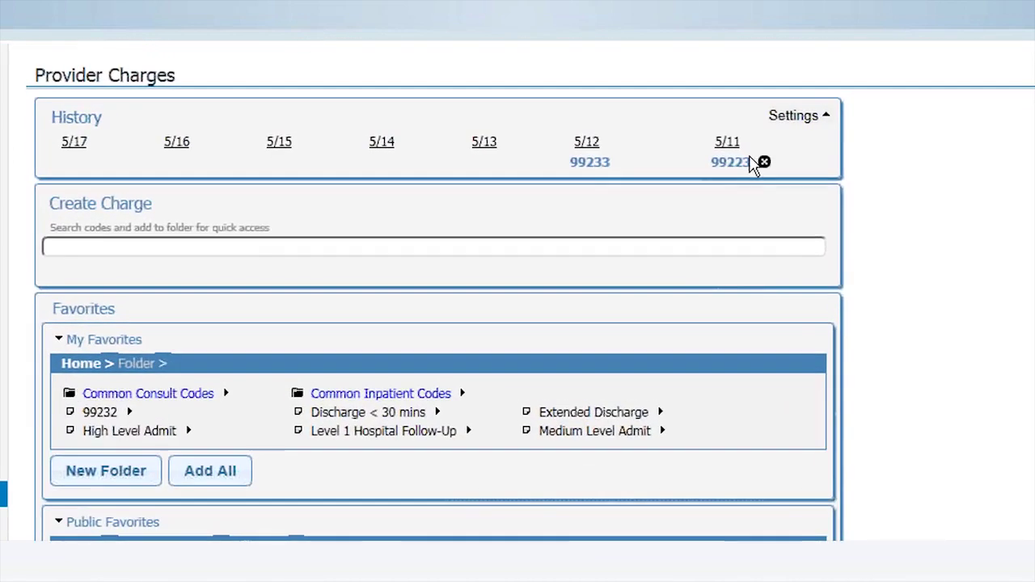
Step: Revoke the 99233 charge dated 5/12 in the charge history
mouse_move(743, 175)
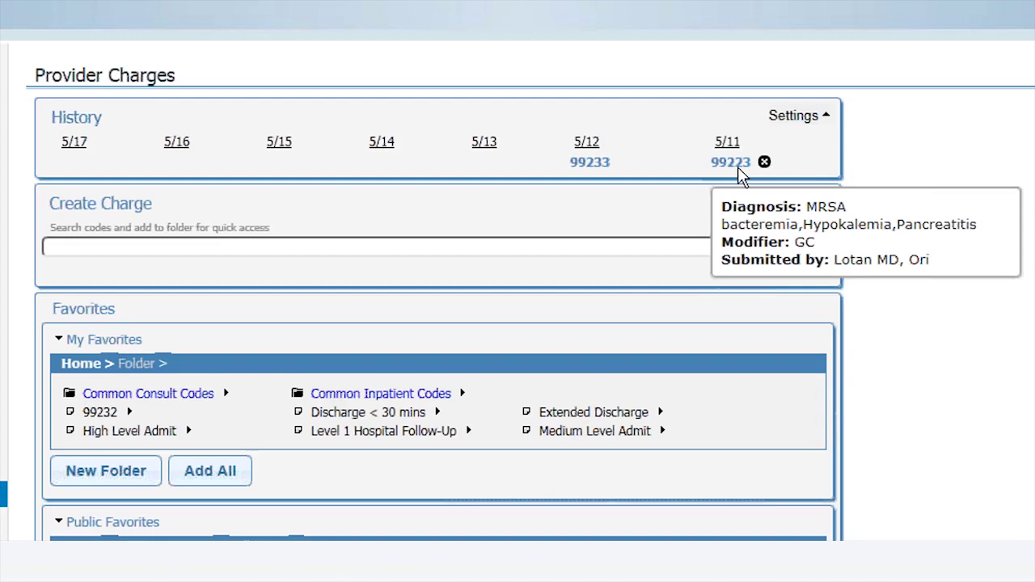
mouse_move(593, 172)
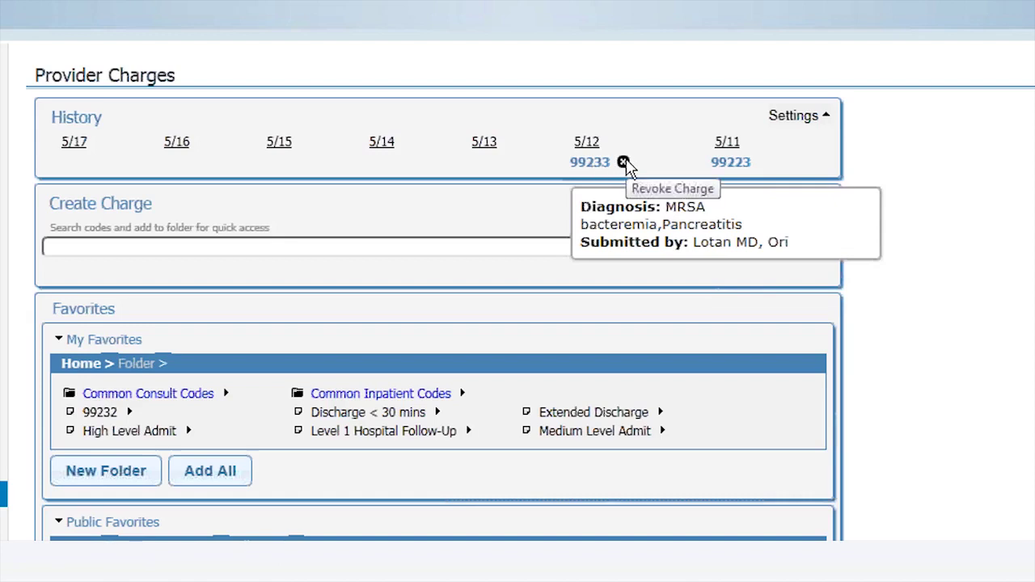
click(624, 162)
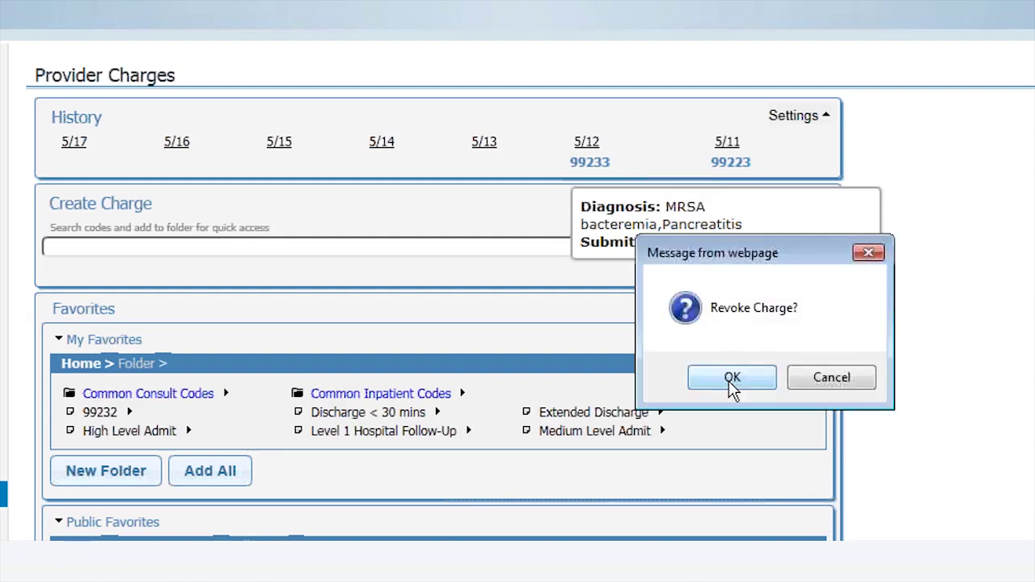
click(732, 379)
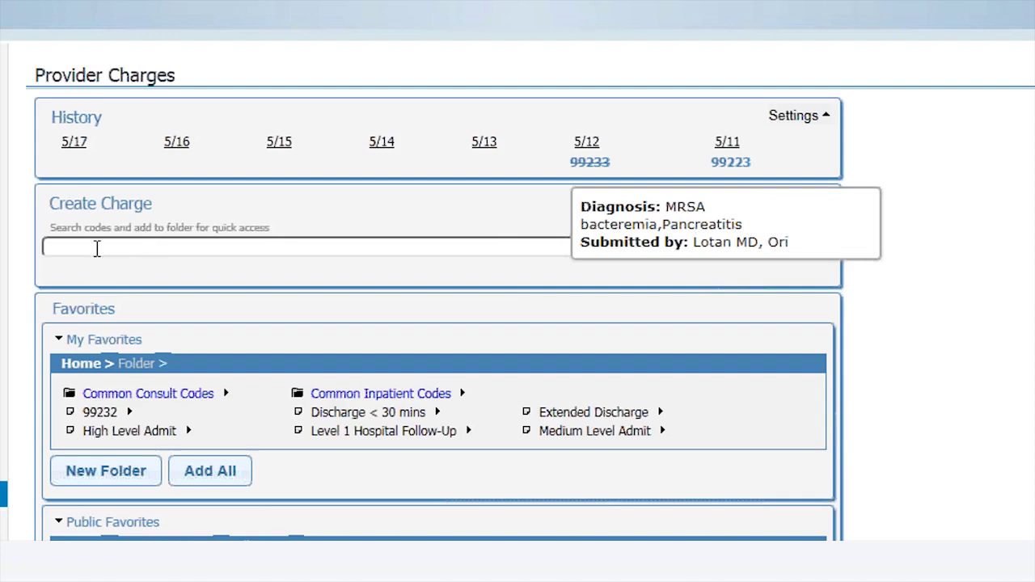
Step: Search the charge codes for "inpat" and browse the matching codes
click(95, 248)
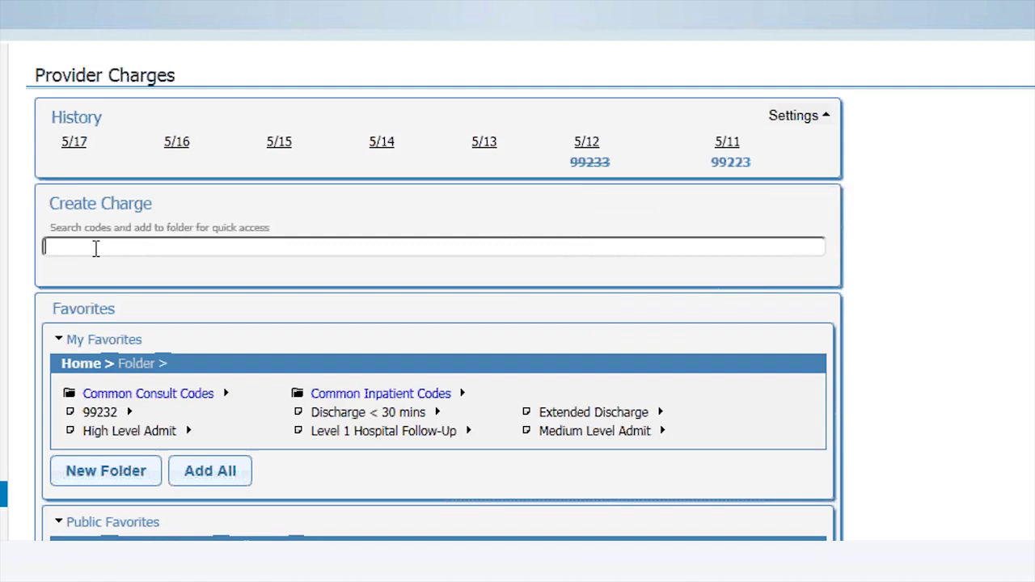
text(in)
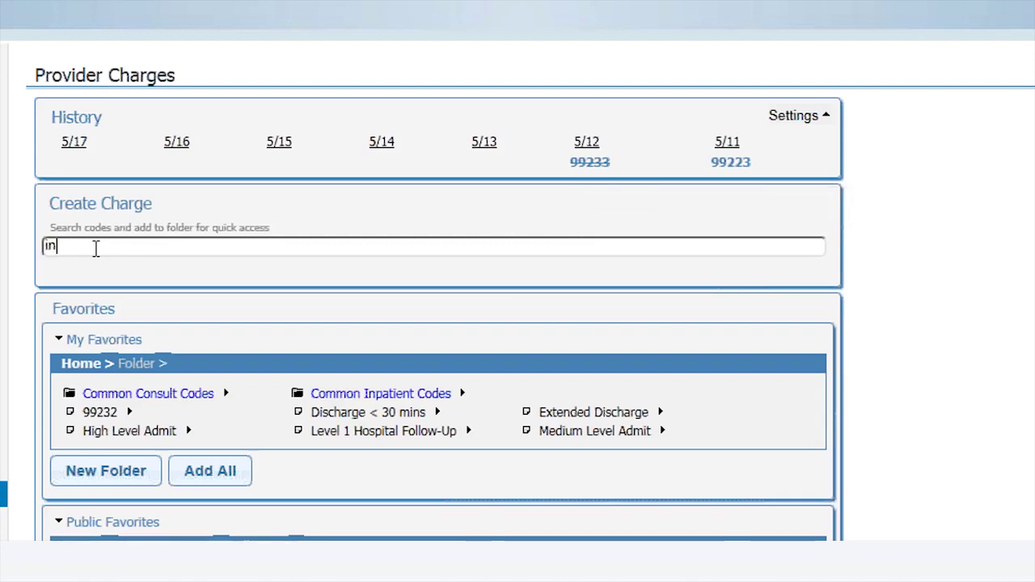
text(pat)
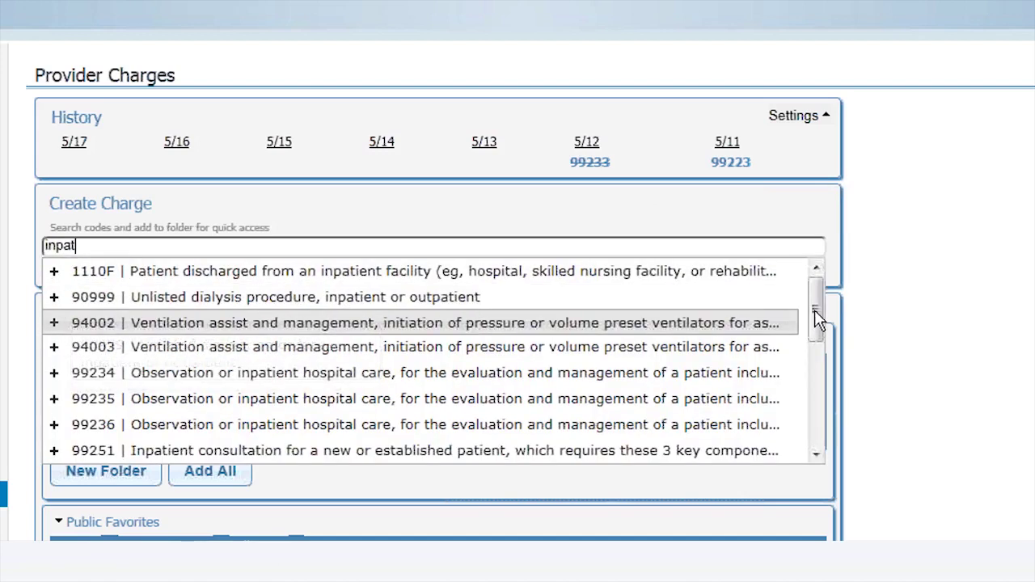
mouse_move(815, 310)
mouse_down()
mouse_move(822, 434)
mouse_move(819, 303)
mouse_up()
Step: Replace the charge code search with "9923" and choose to add code 99233 to the current favorites folder
click(134, 243)
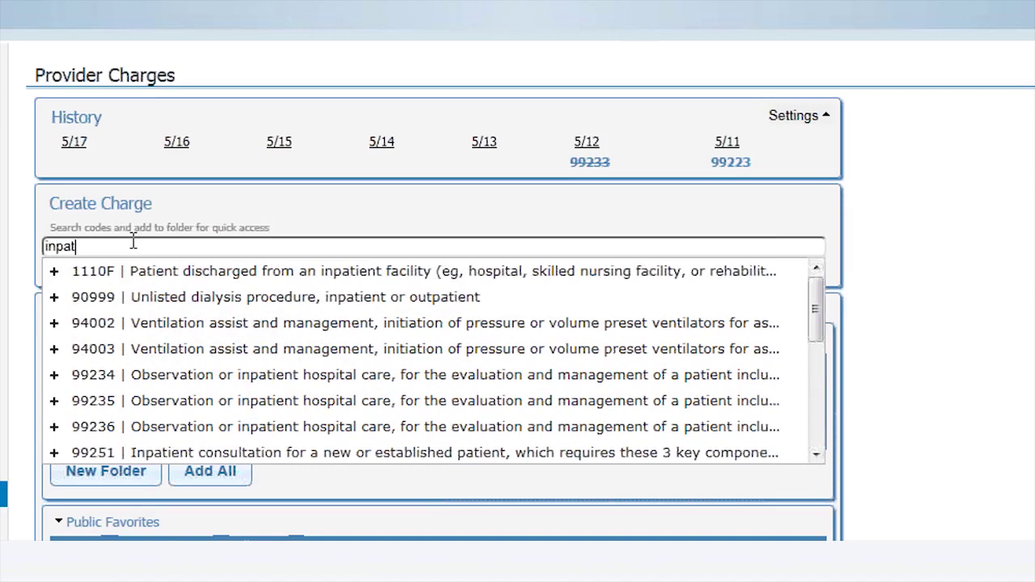
key(BackSpace)
key(BackSpace)
key(BackSpace)
key(BackSpace)
key(BackSpace)
text(9923)
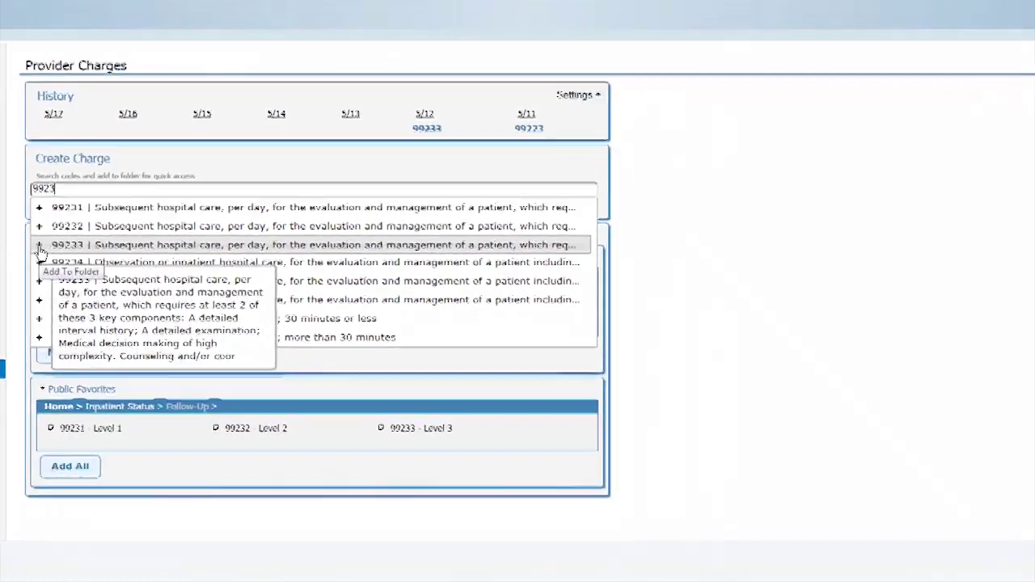
click(54, 323)
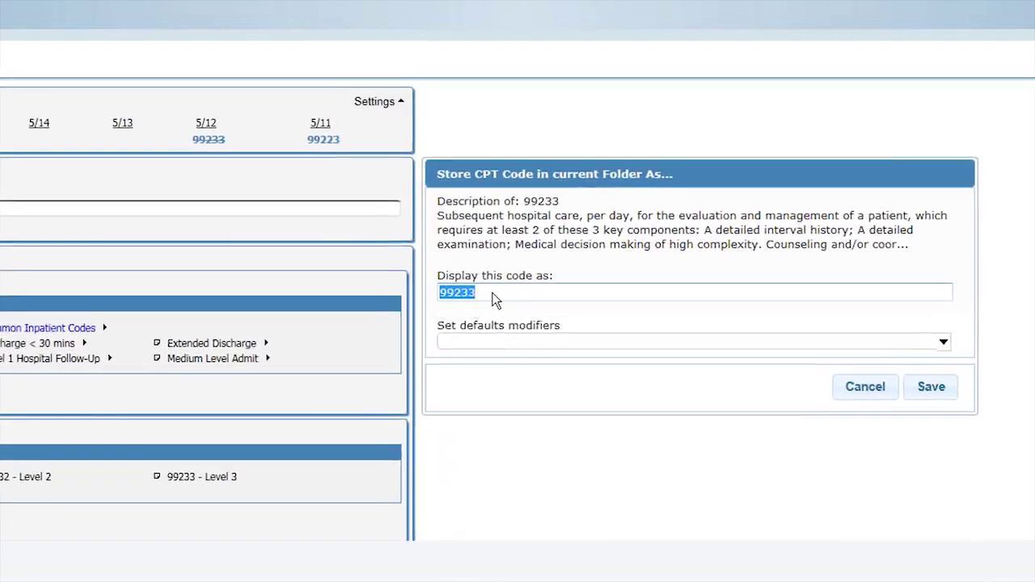
Step: Store the code as "Level 3 Hospital Follow Up" with default modifier GC : Resident or Fellow Involvement
text(Le)
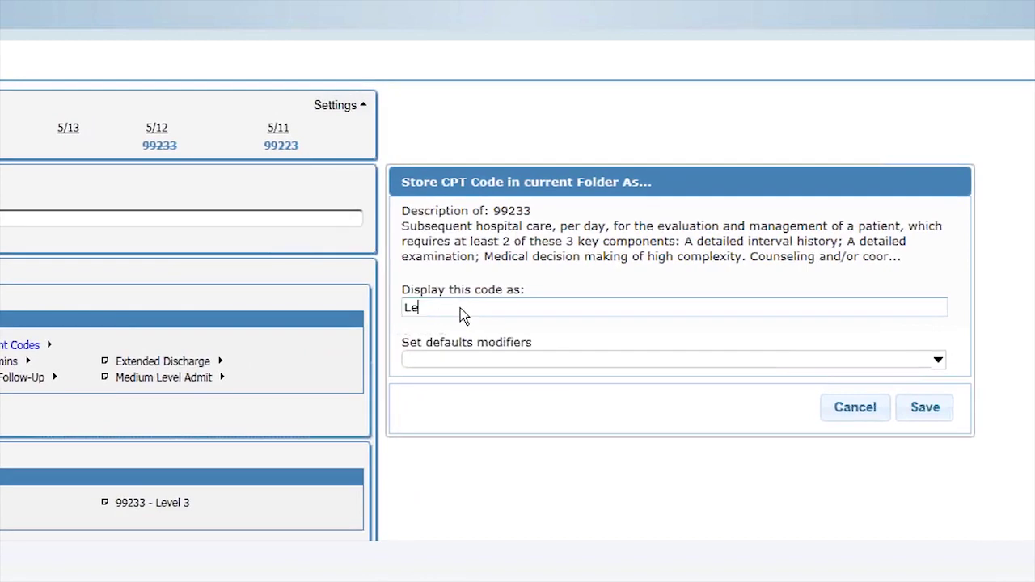
text(vel 3 Hospital Follow Up)
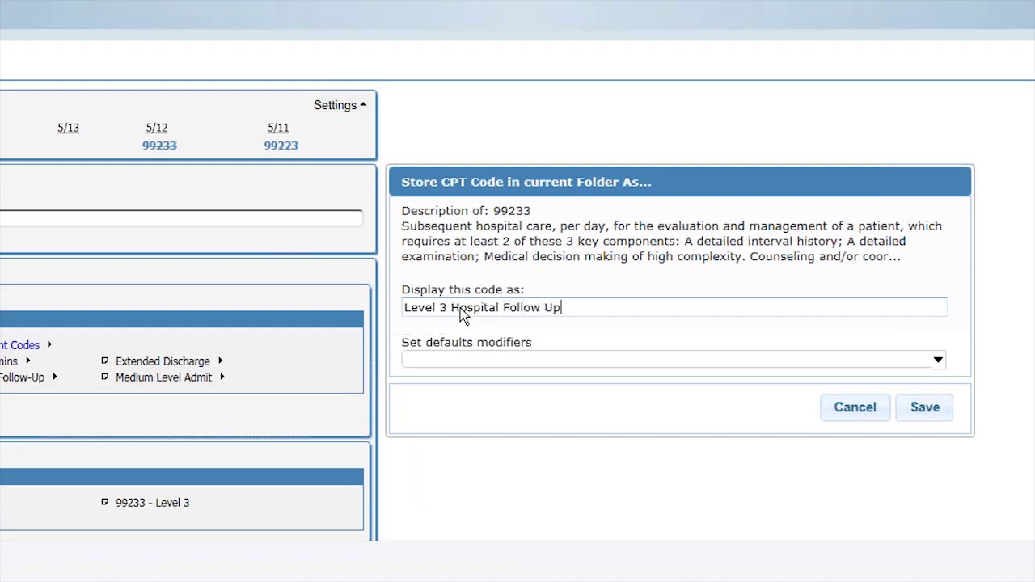
click(937, 362)
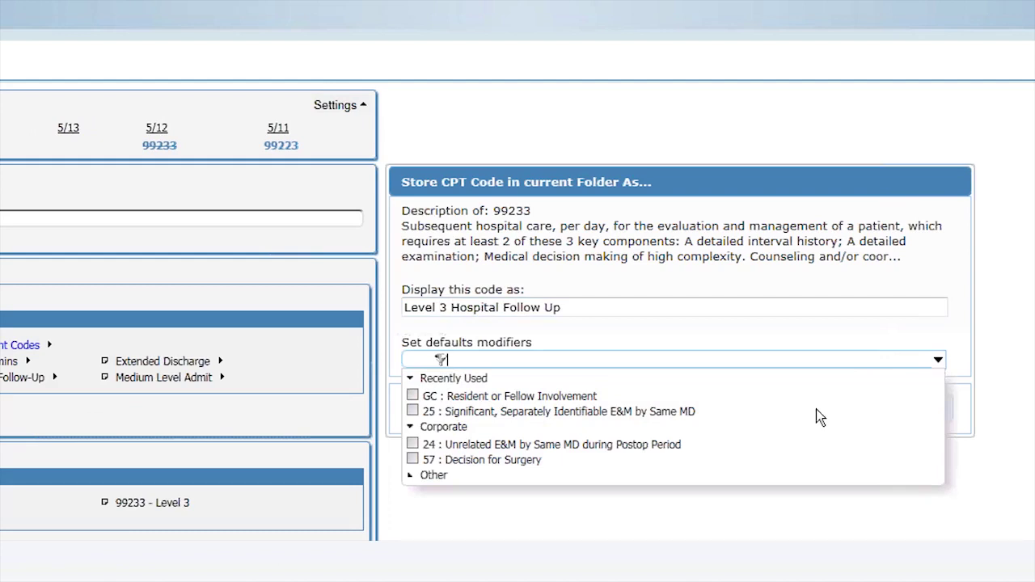
click(414, 397)
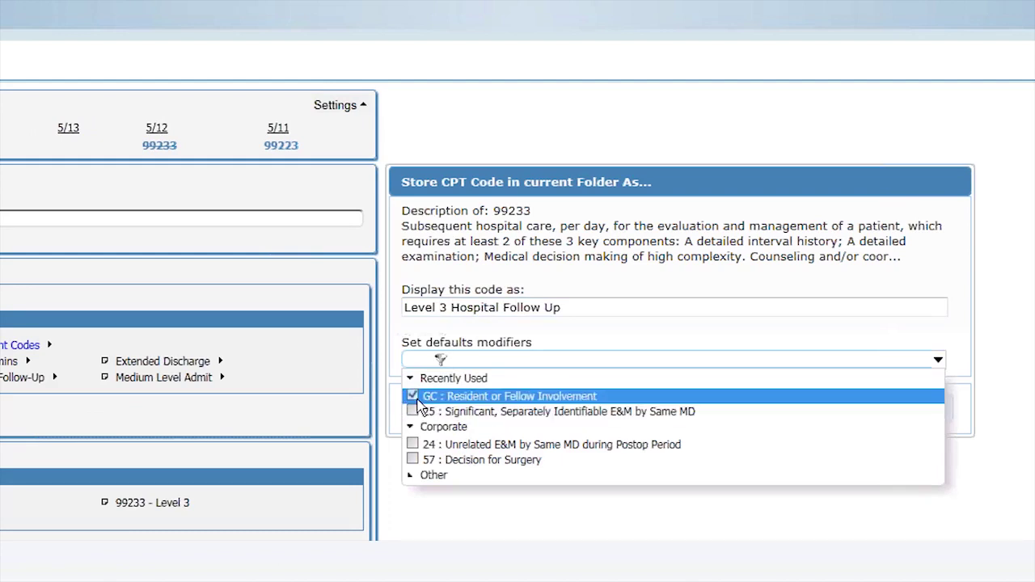
click(732, 513)
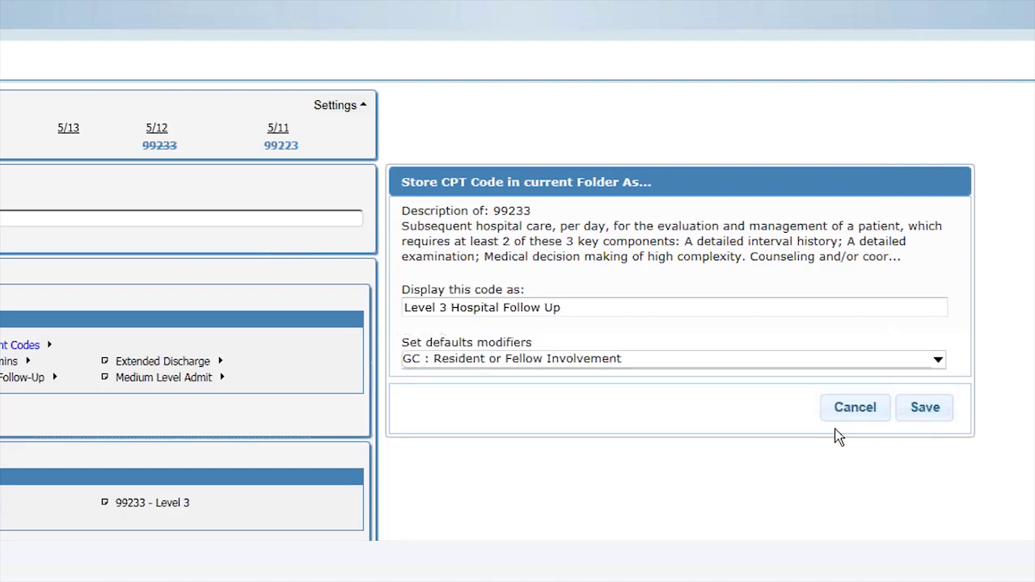
click(925, 410)
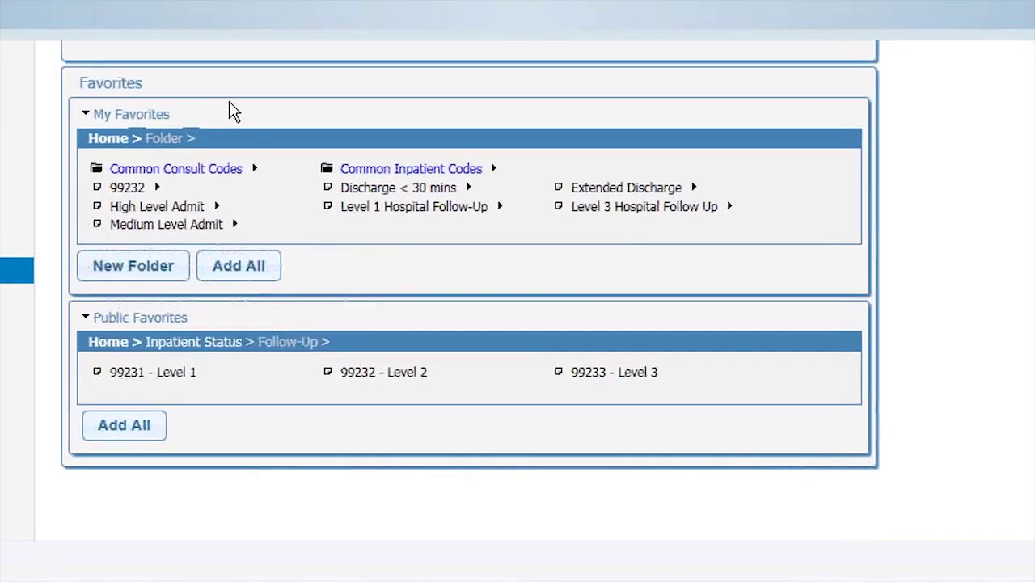
Step: Rename the 99232 code in My Favorites as "Mod Hosp Follow Up"
mouse_move(295, 292)
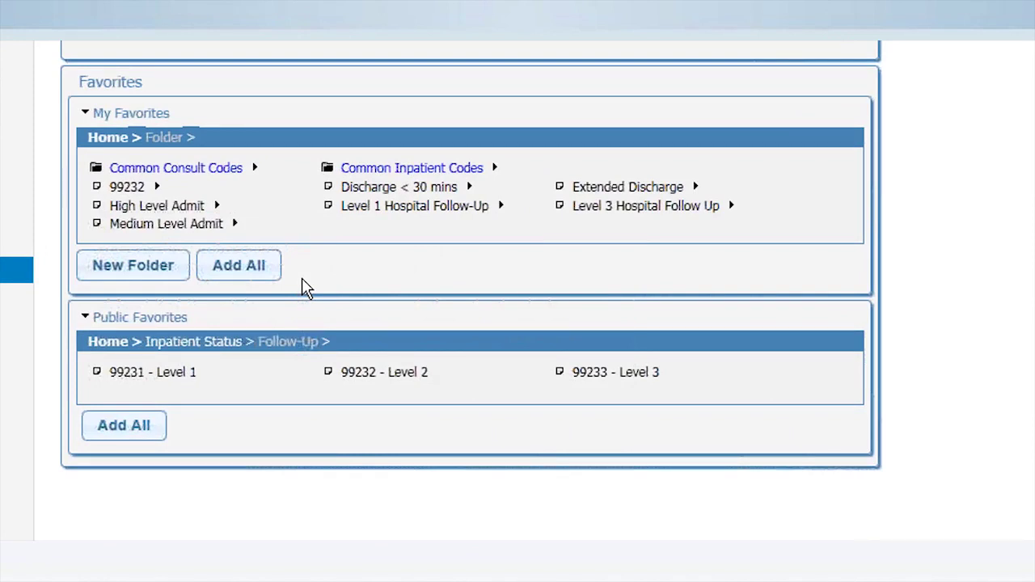
mouse_move(376, 219)
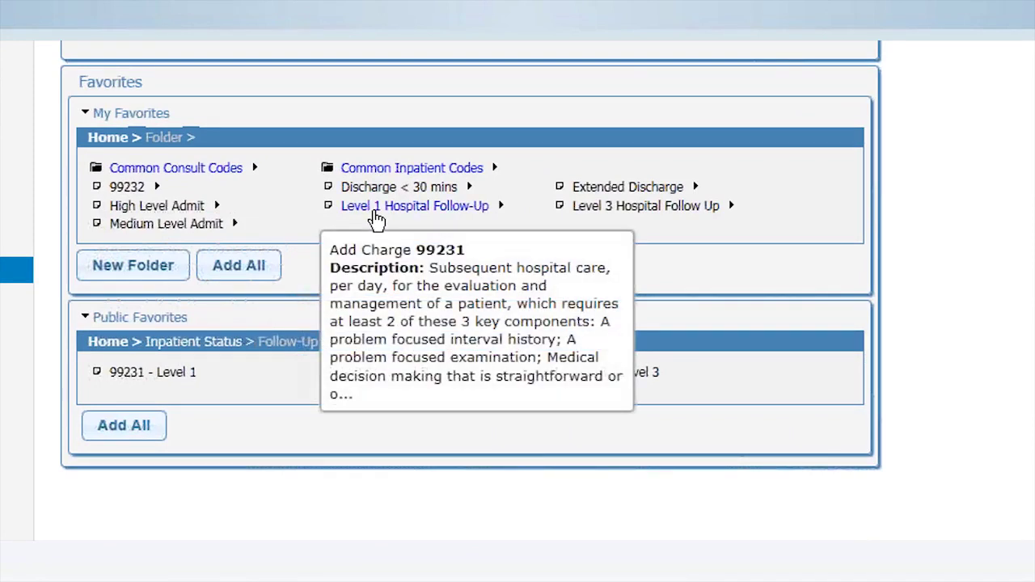
mouse_move(379, 195)
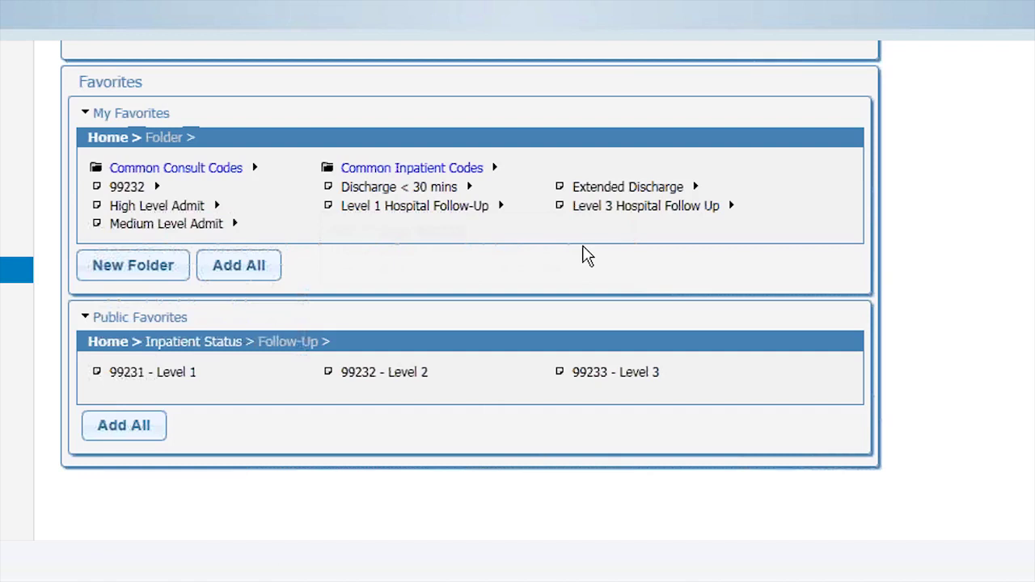
mouse_move(142, 209)
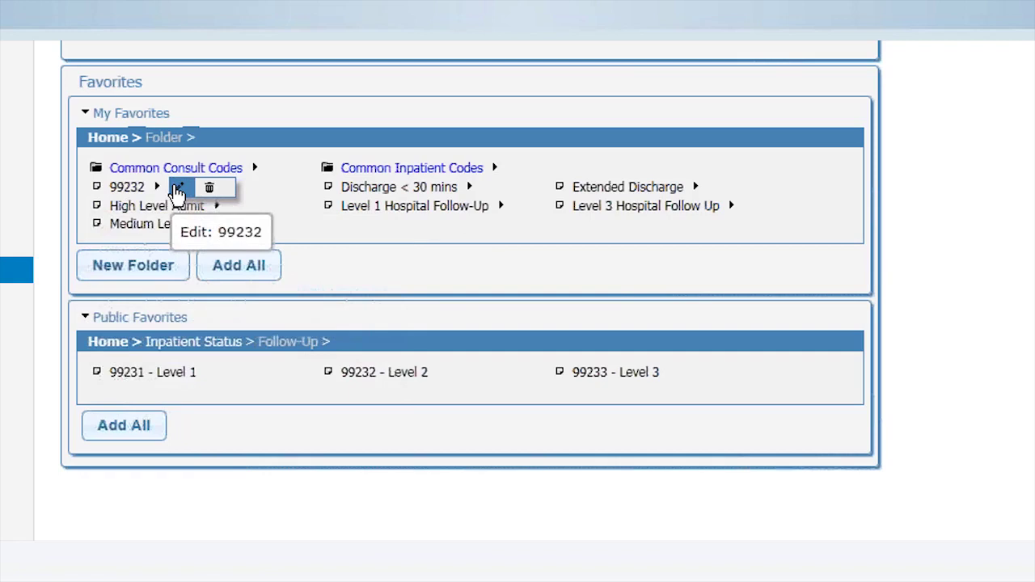
click(177, 189)
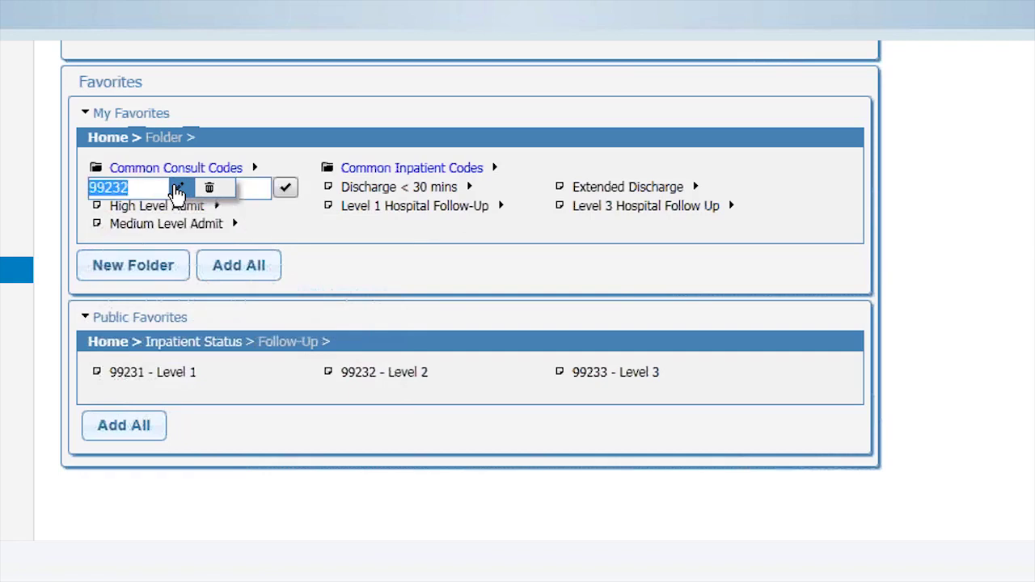
text(Mod Hos)
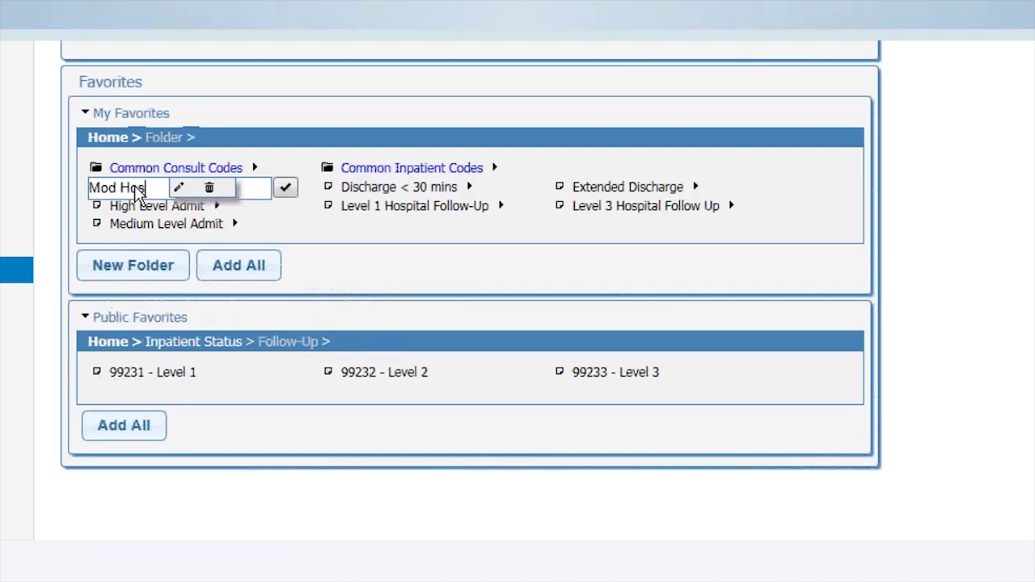
text(p)
text(ollow-Up)
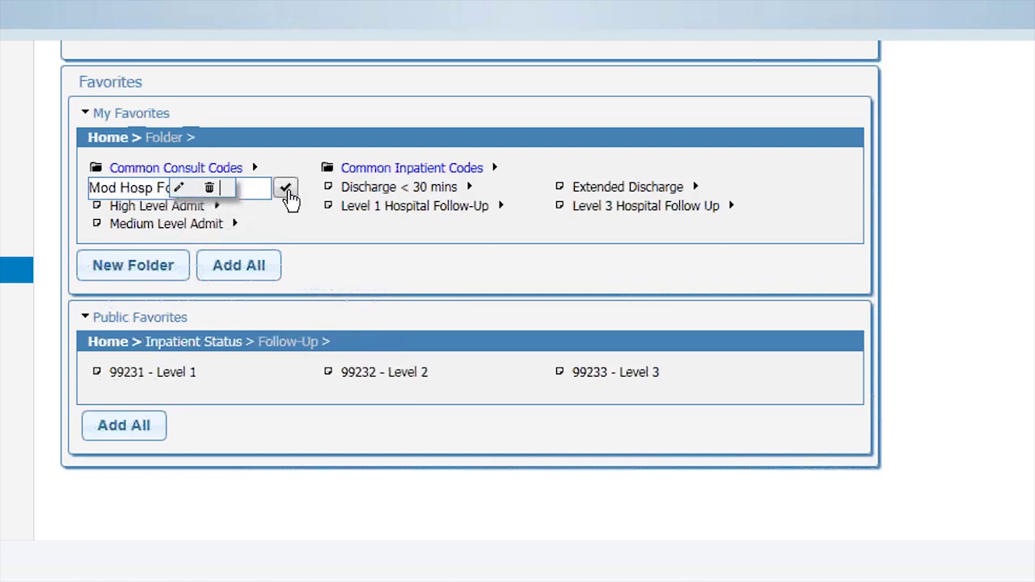
click(287, 189)
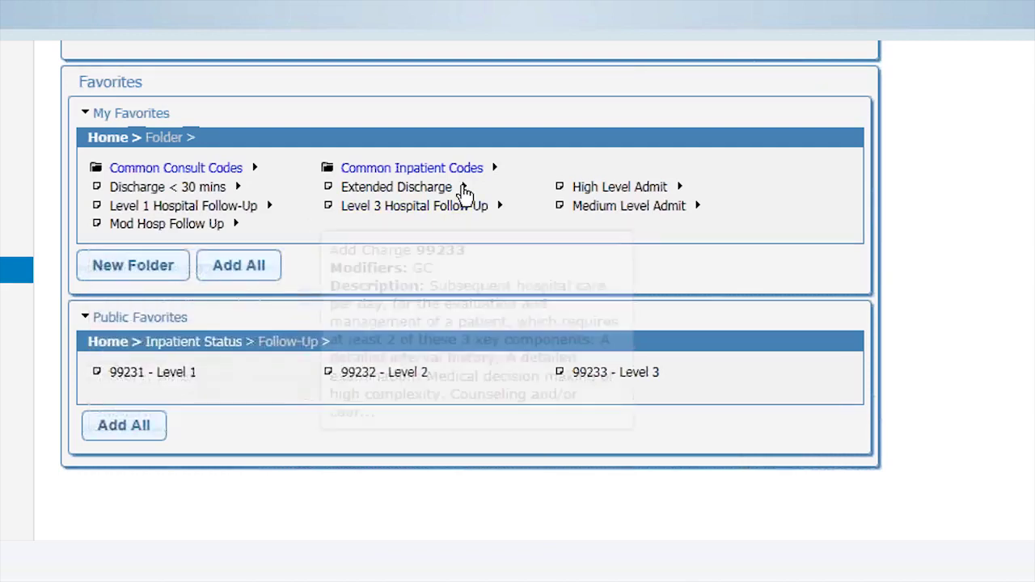
Step: Delete the Extended Discharge code from My Favorites
mouse_move(465, 194)
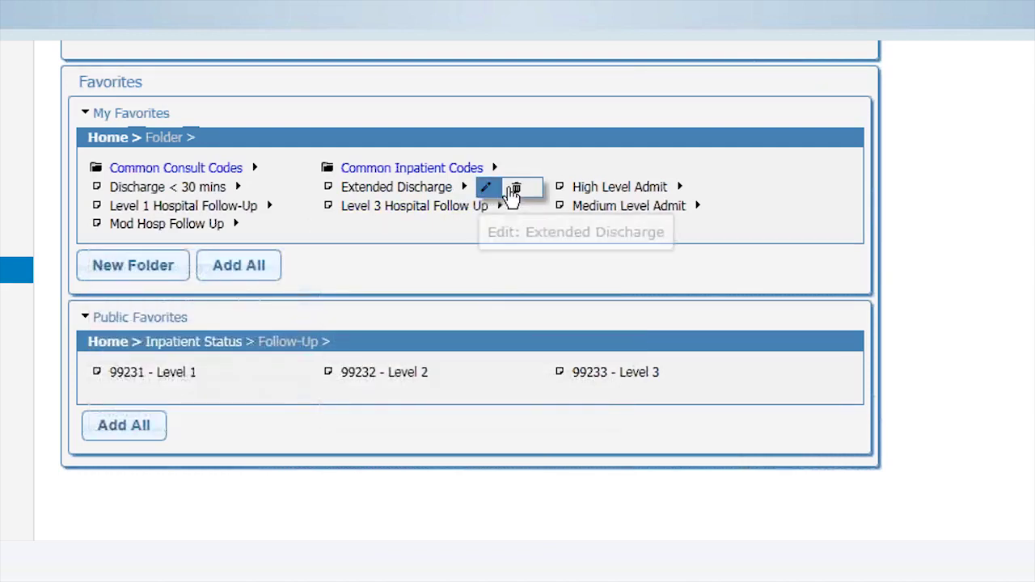
click(521, 192)
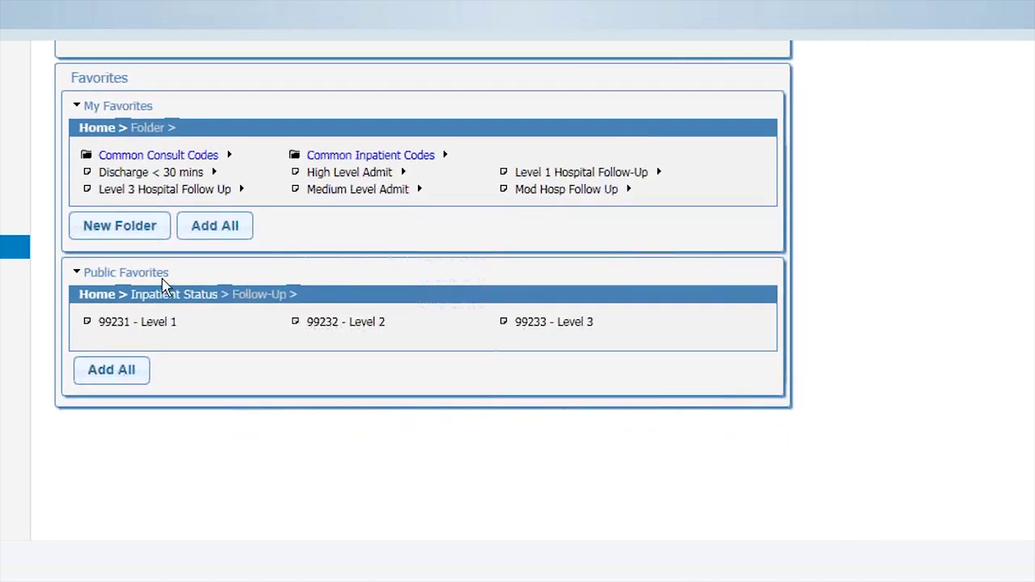
Step: Browse the Critical Care and Inpatient Status > Follow-Up folders in Public Favorites, ending at its Home level
click(97, 294)
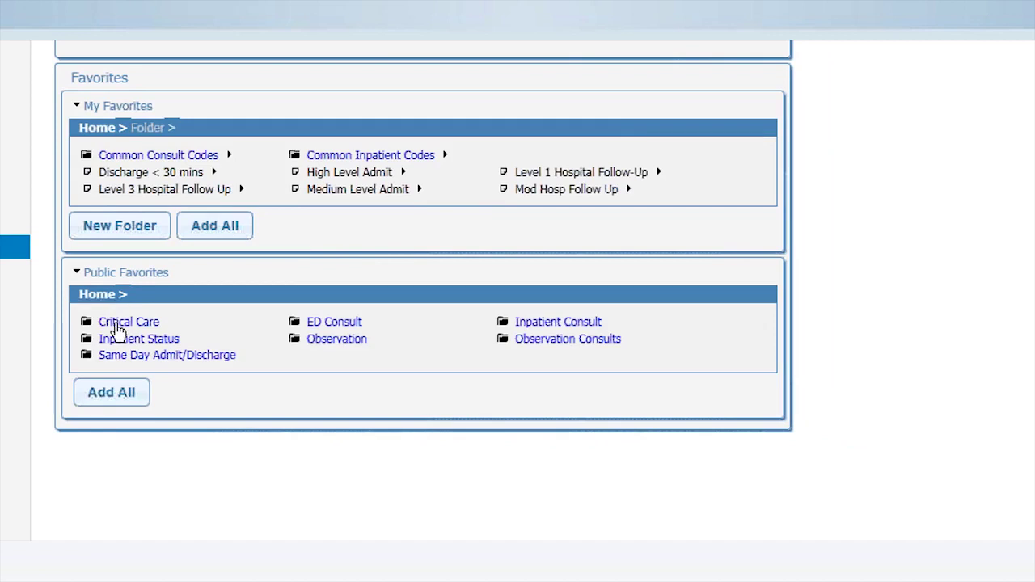
click(118, 325)
mouse_move(346, 332)
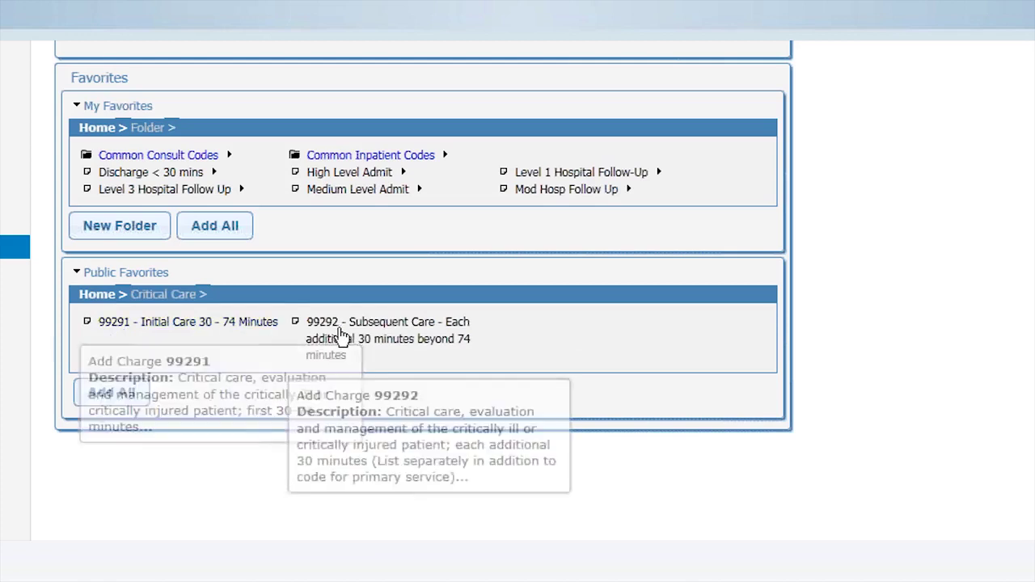
click(97, 296)
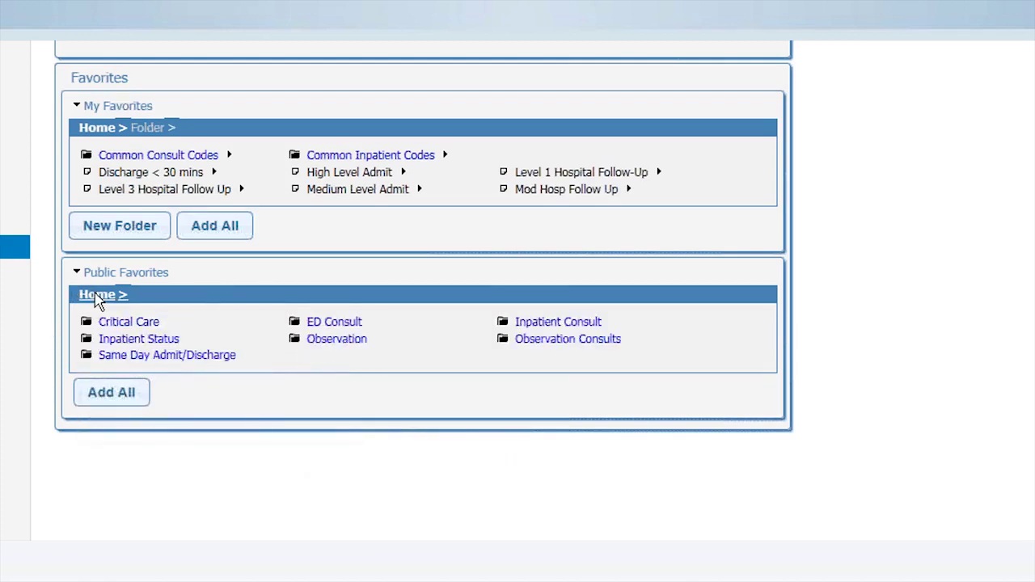
click(167, 338)
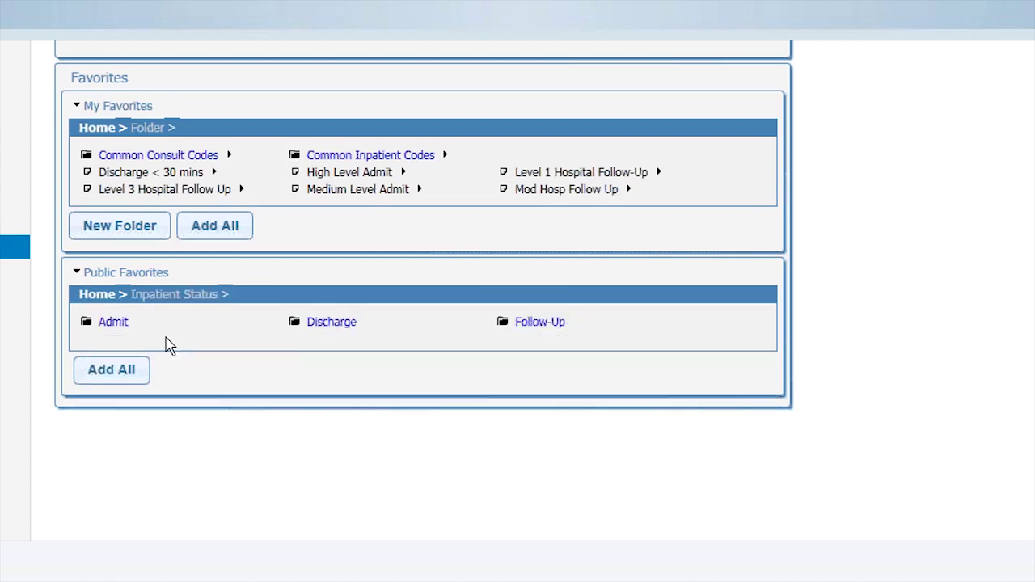
click(527, 325)
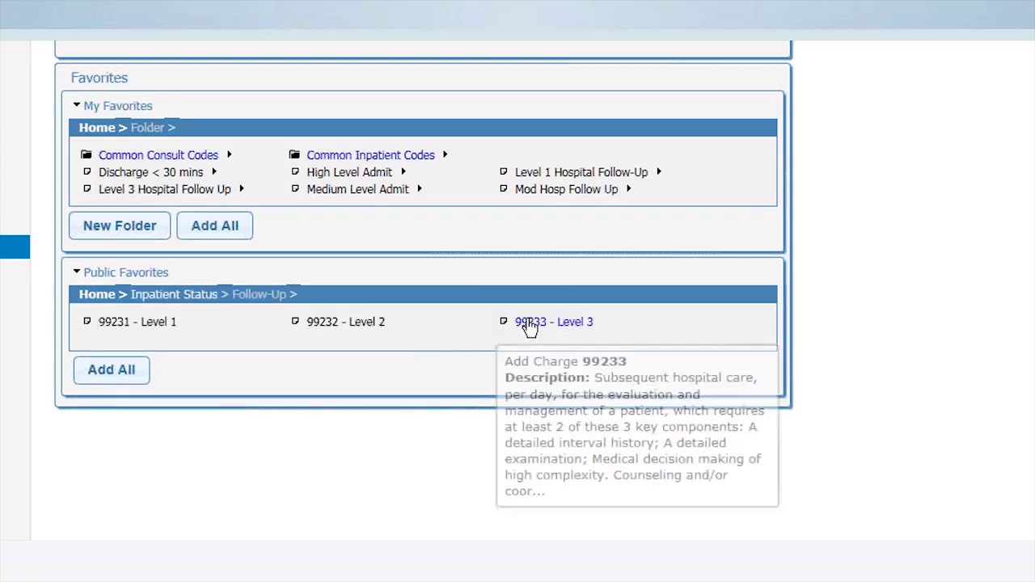
click(98, 297)
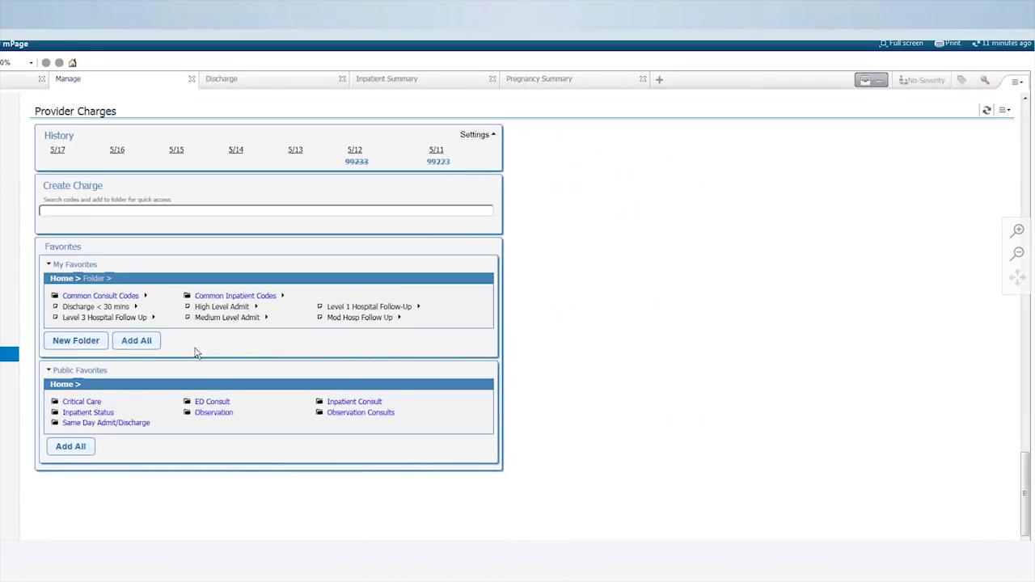
Step: Add a new charge for the patient from the Mod Hosp Follow Up favorite
mouse_move(345, 325)
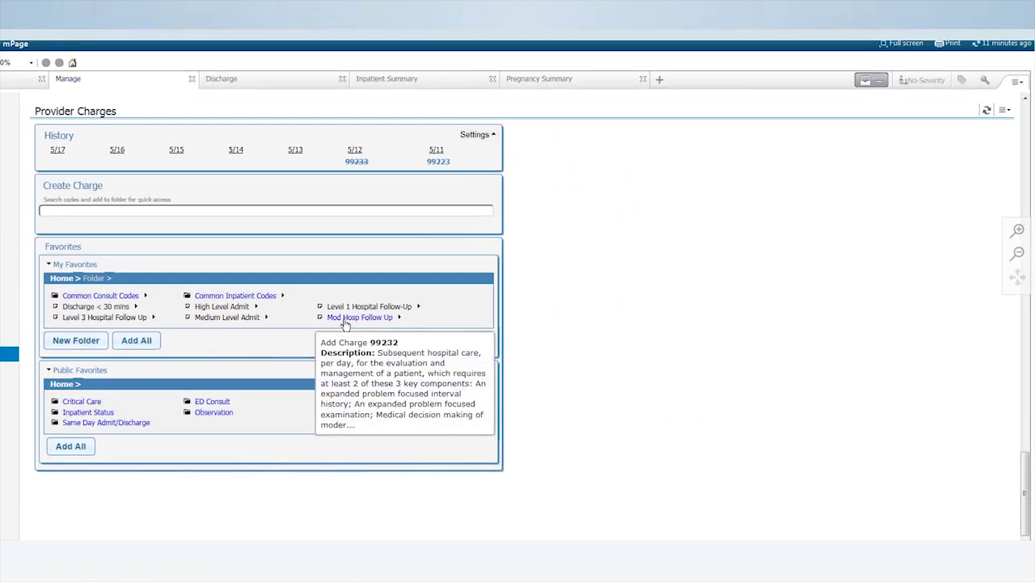
click(345, 321)
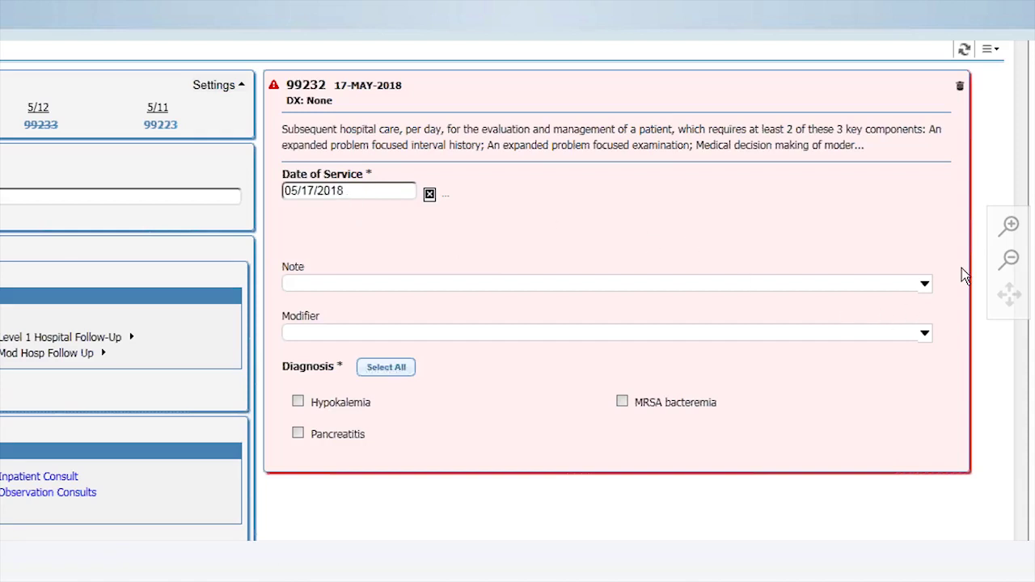
Step: Link the Progress/SOAP Note to the 99232 charge and assign modifier 25, Significant, Separately Identifiable E&M by Same MD
click(924, 285)
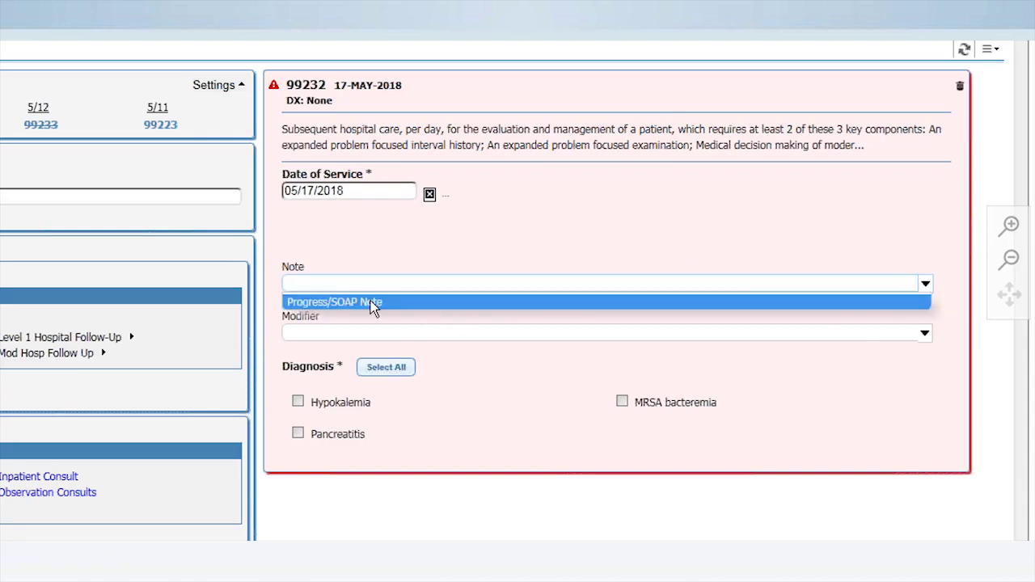
click(371, 302)
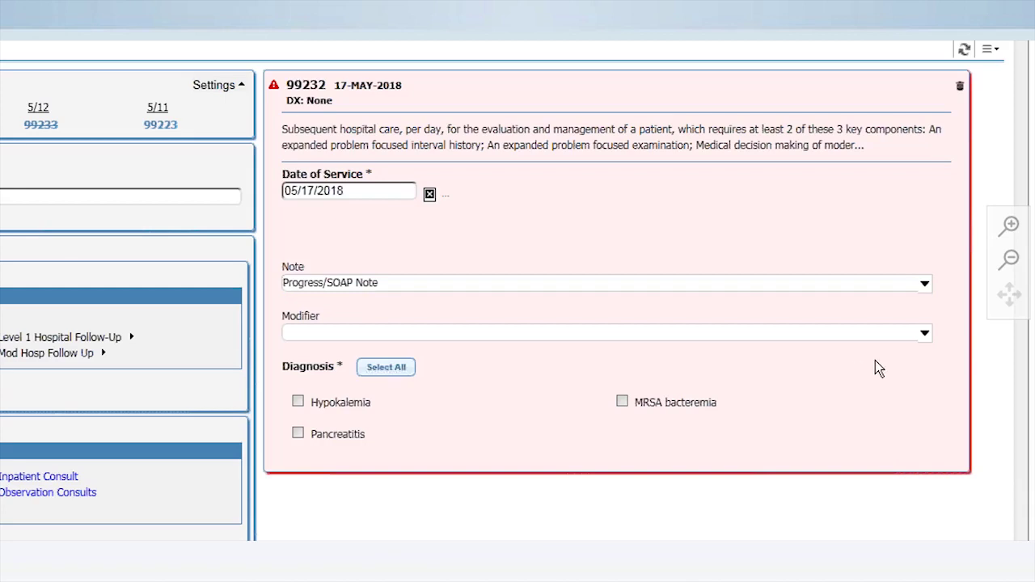
click(926, 340)
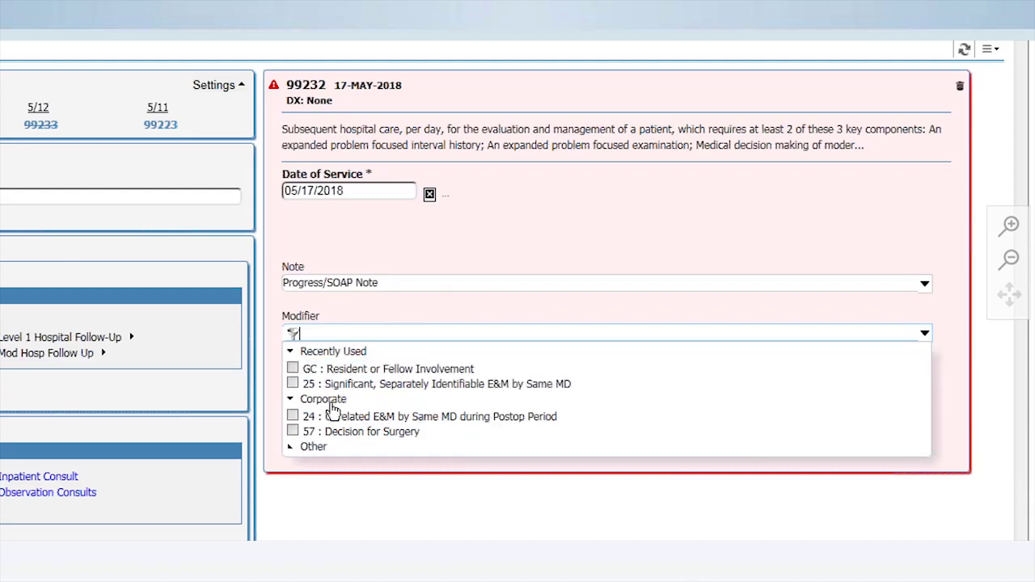
click(292, 447)
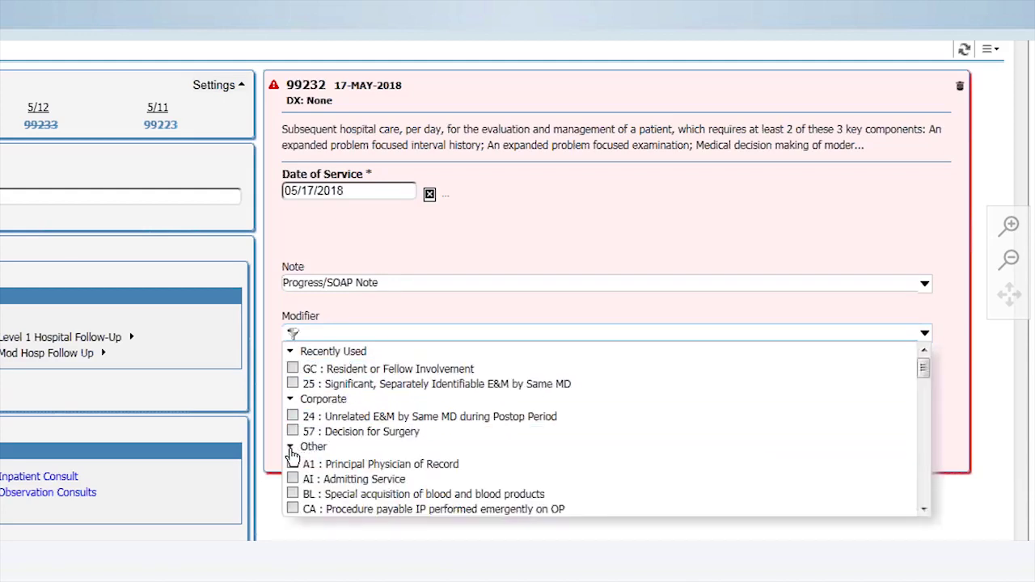
drag(922, 371, 915, 349)
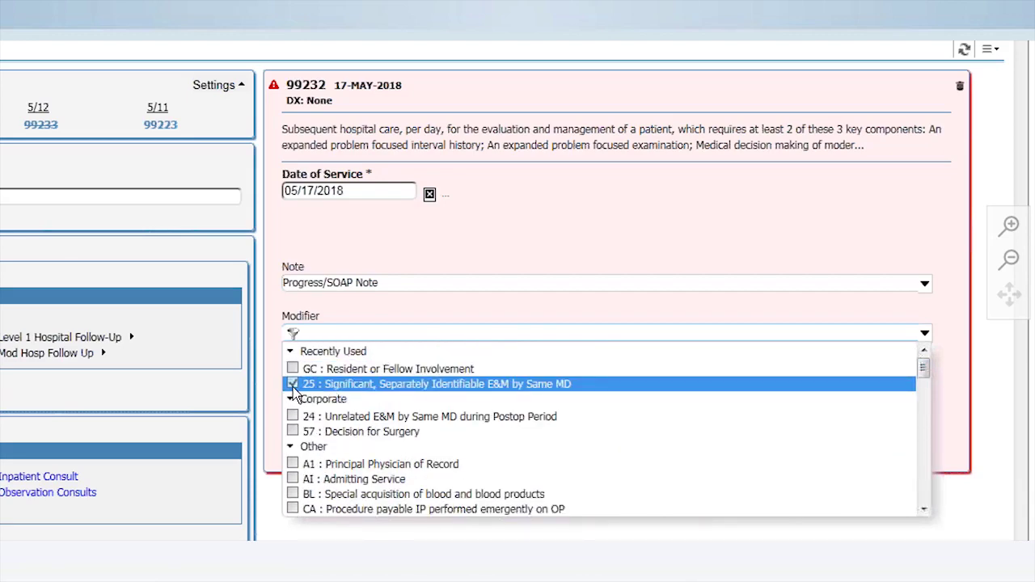
click(606, 289)
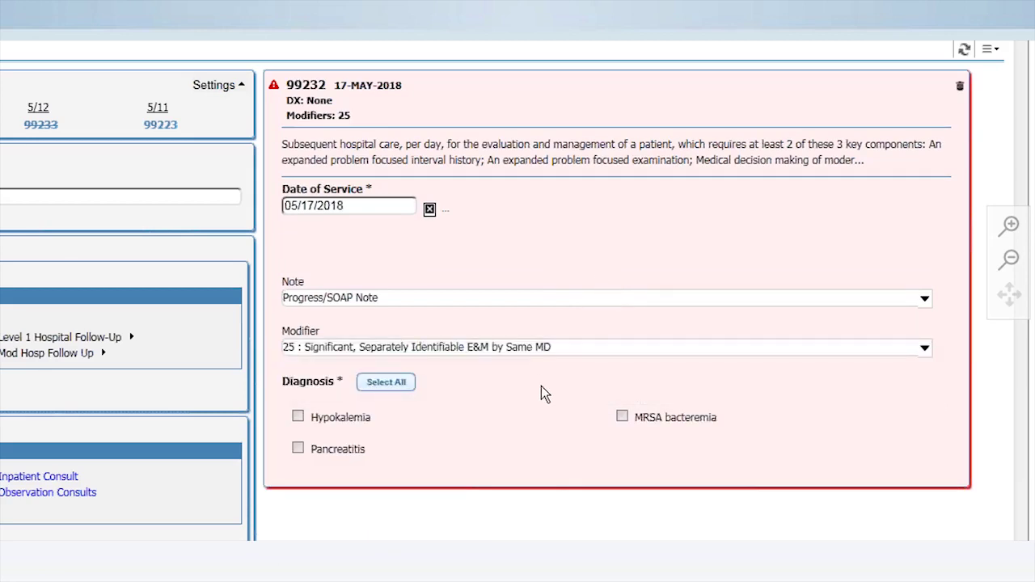
Step: Select all diagnoses for the 99232 charge and make MRSA bacteremia the primary one
mouse_move(589, 406)
click(622, 419)
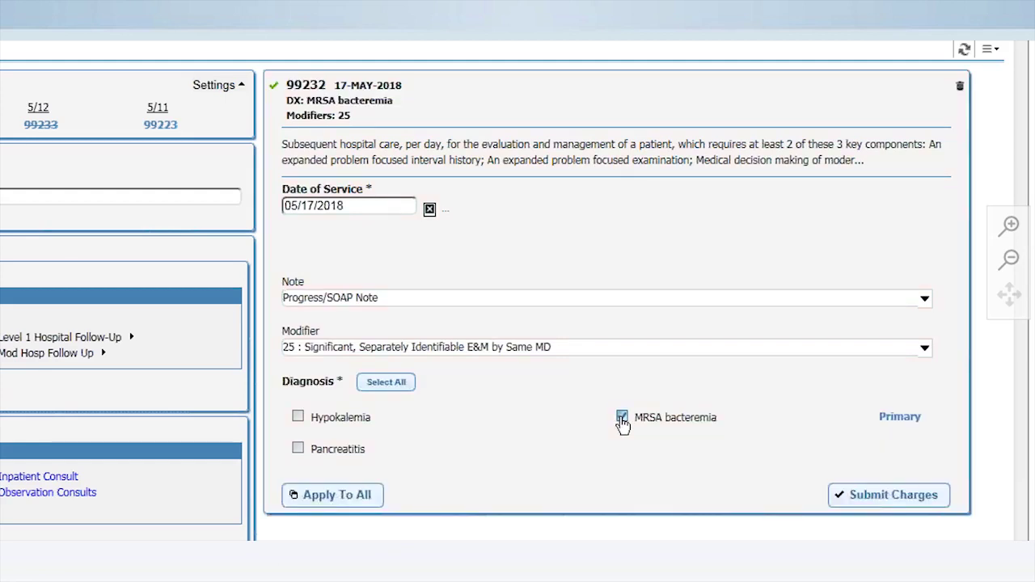
click(623, 418)
click(402, 389)
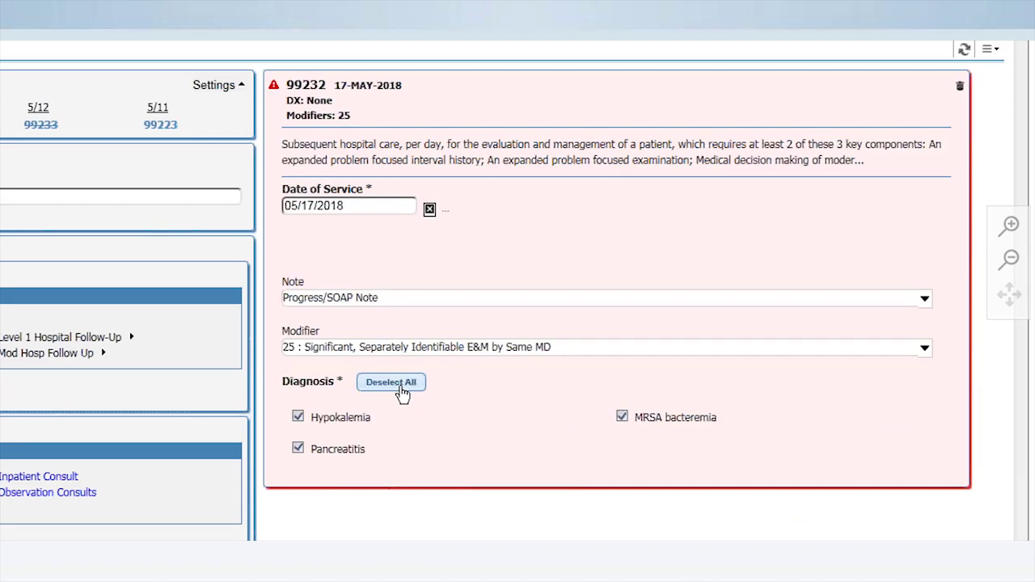
mouse_move(695, 427)
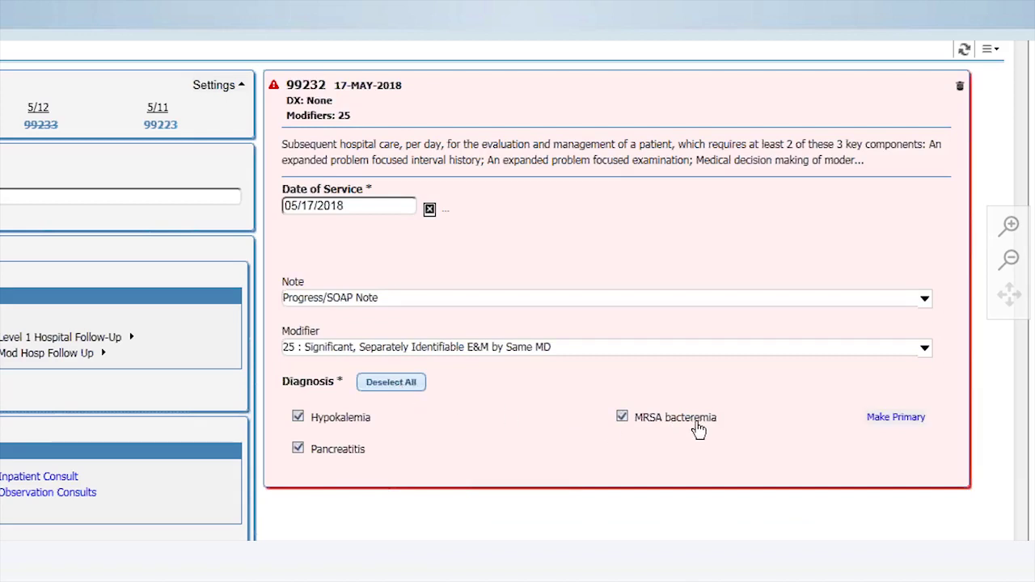
click(871, 421)
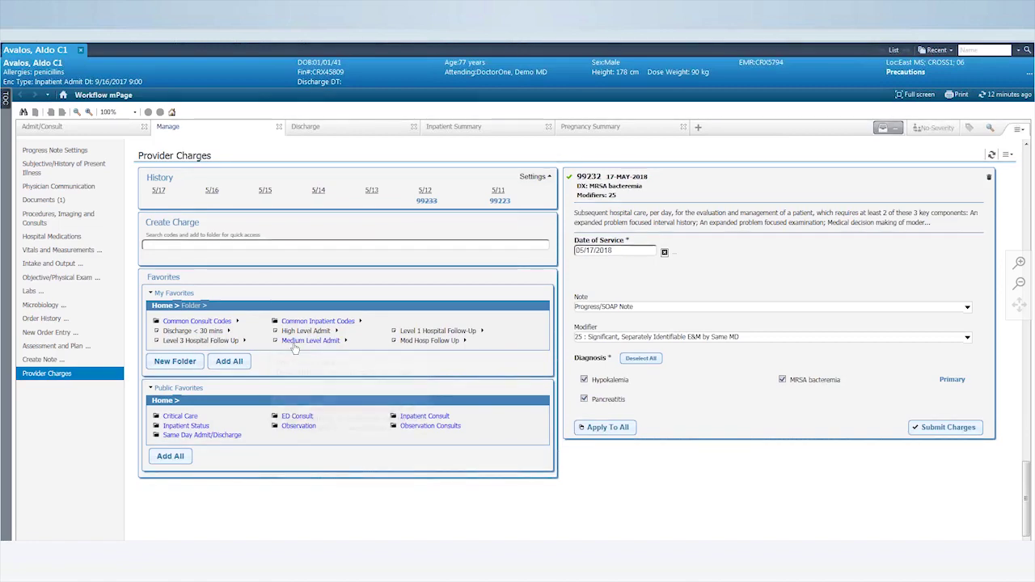
Step: Add a second 99232 charge from Inpatient Status > Follow-Up in Public Favorites and apply the first charge's details to all charges
mouse_move(291, 344)
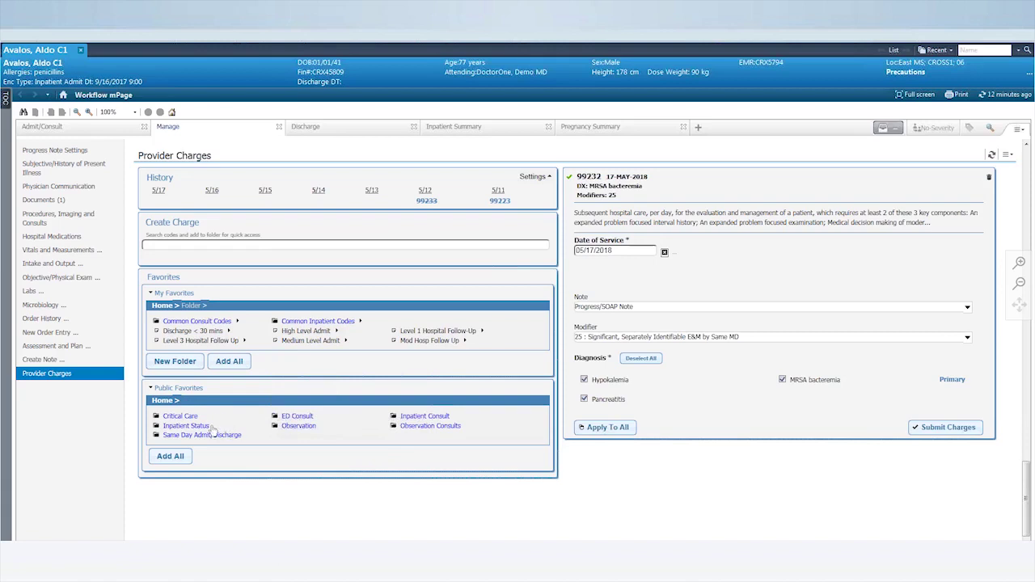
click(204, 426)
click(411, 417)
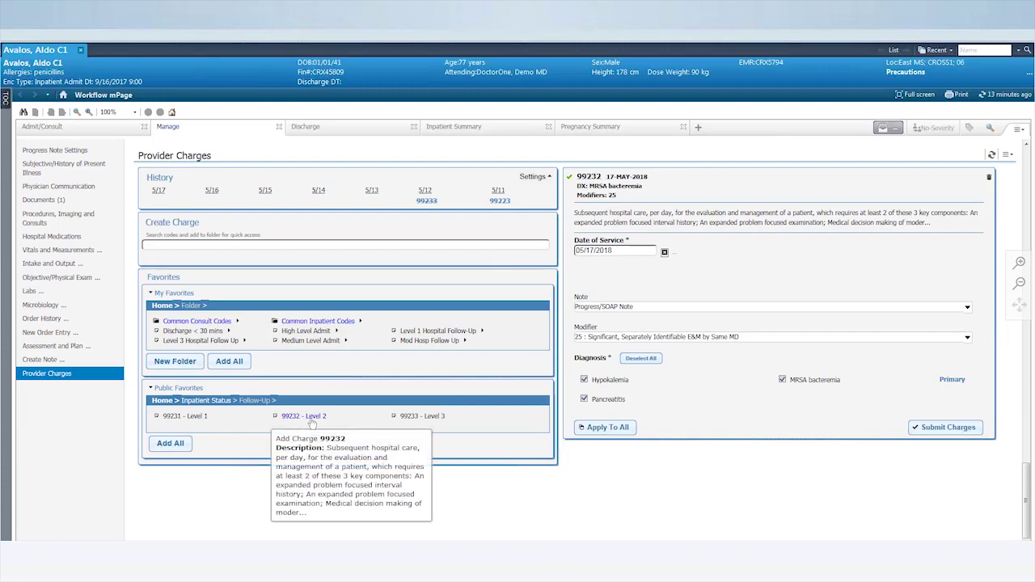
click(312, 420)
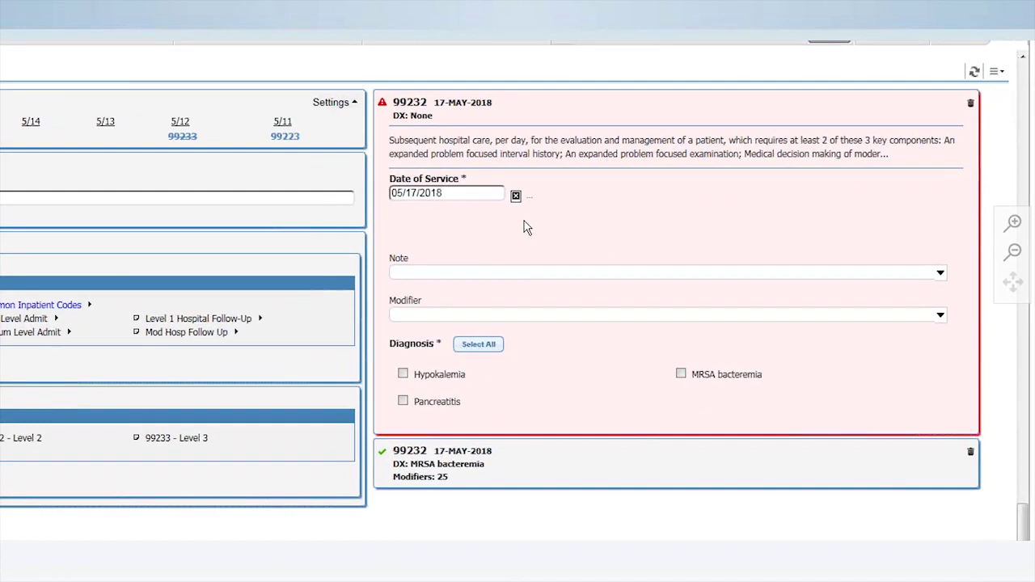
click(541, 467)
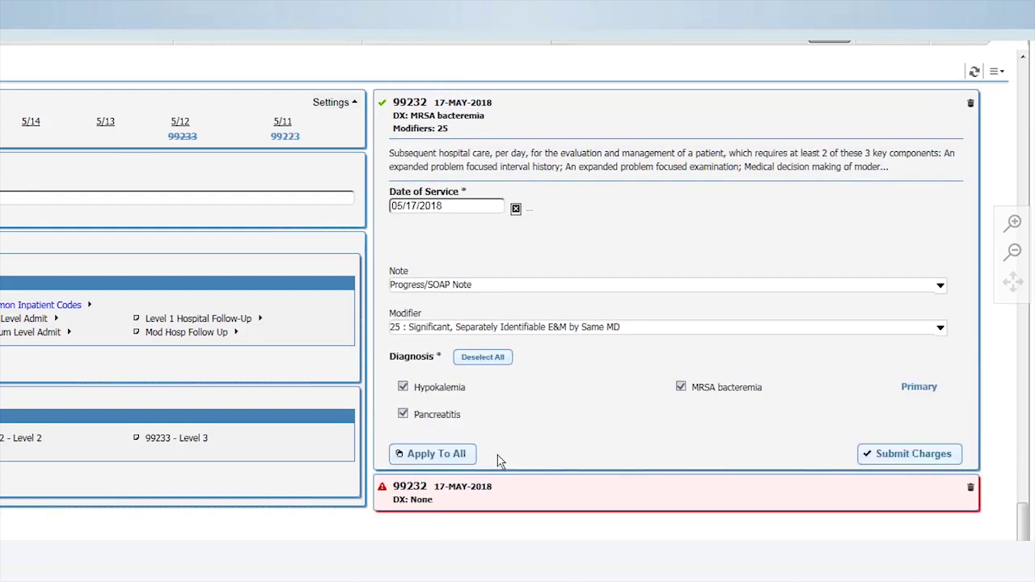
click(449, 456)
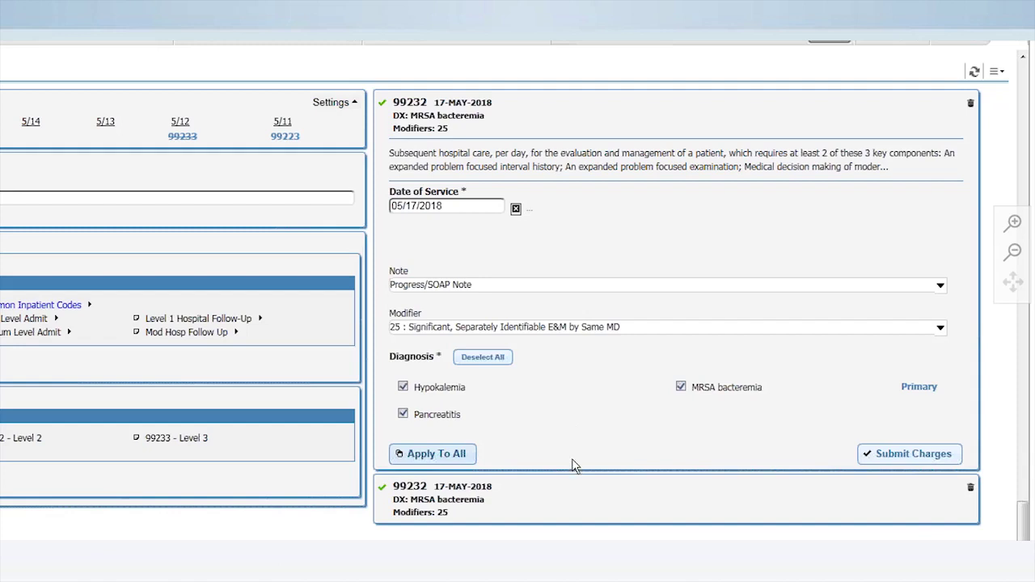
Step: Set the date of service of one 99232 charge to 05/16/2018 and submit both charges
click(564, 493)
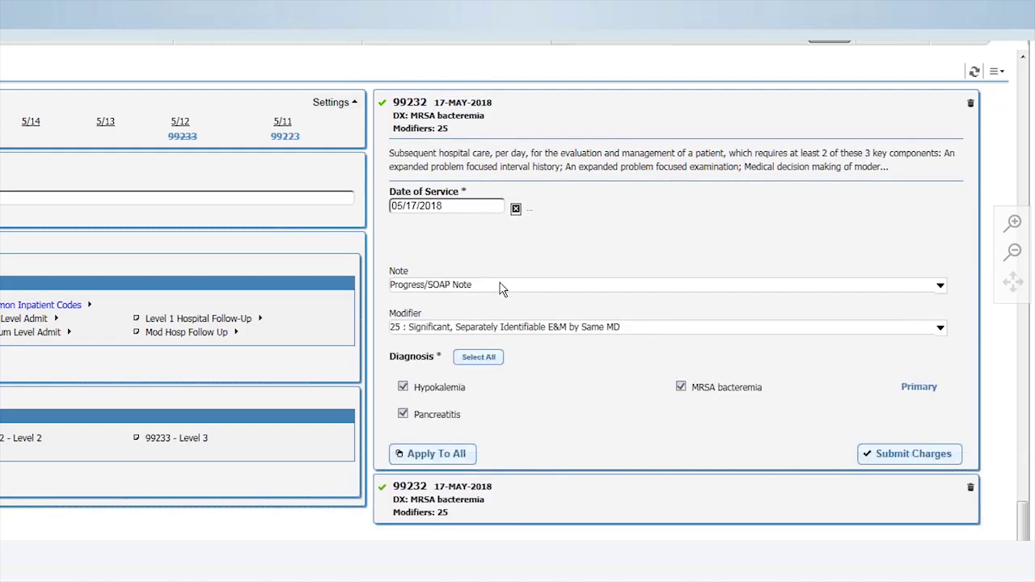
click(465, 209)
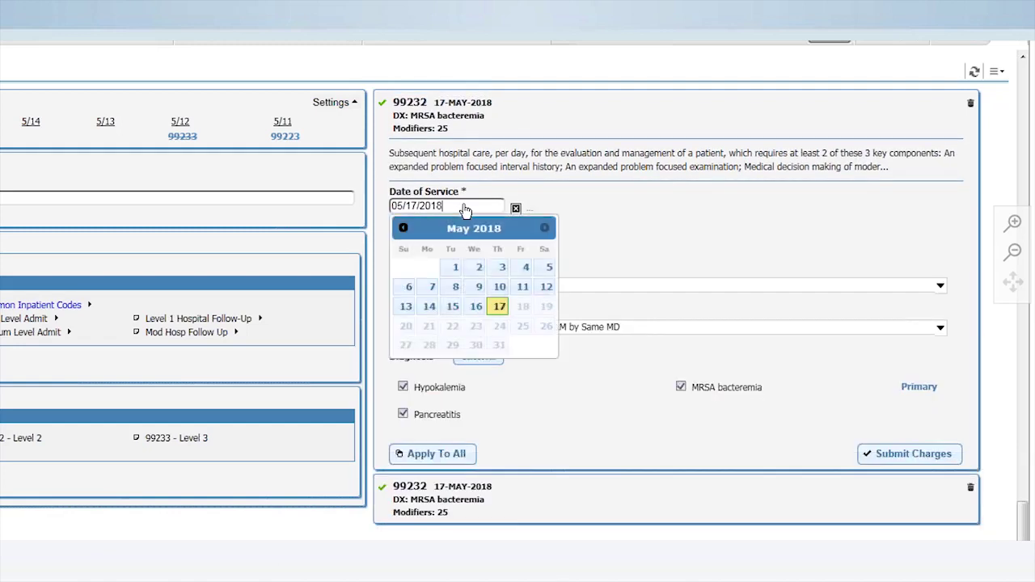
click(476, 306)
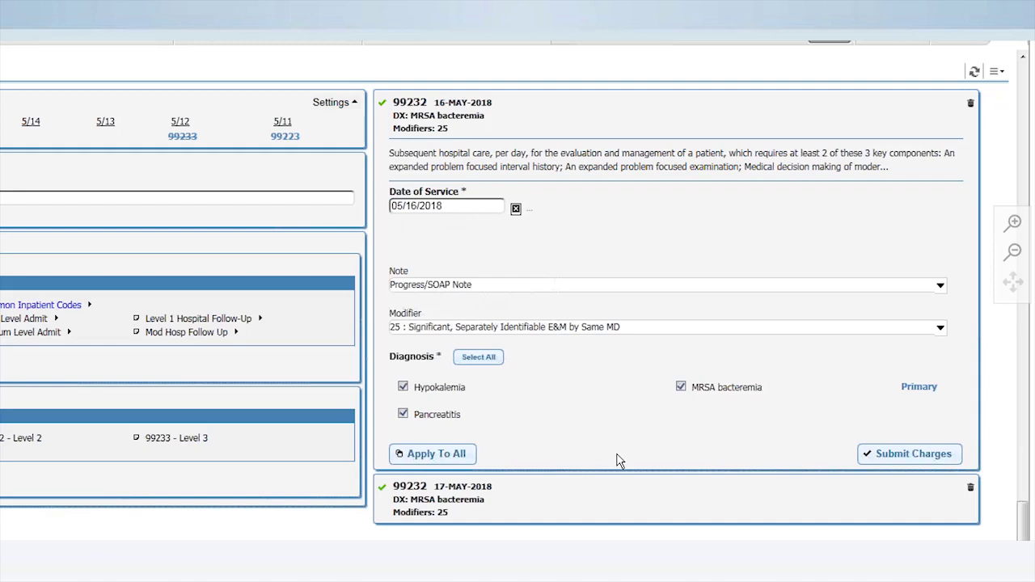
click(894, 456)
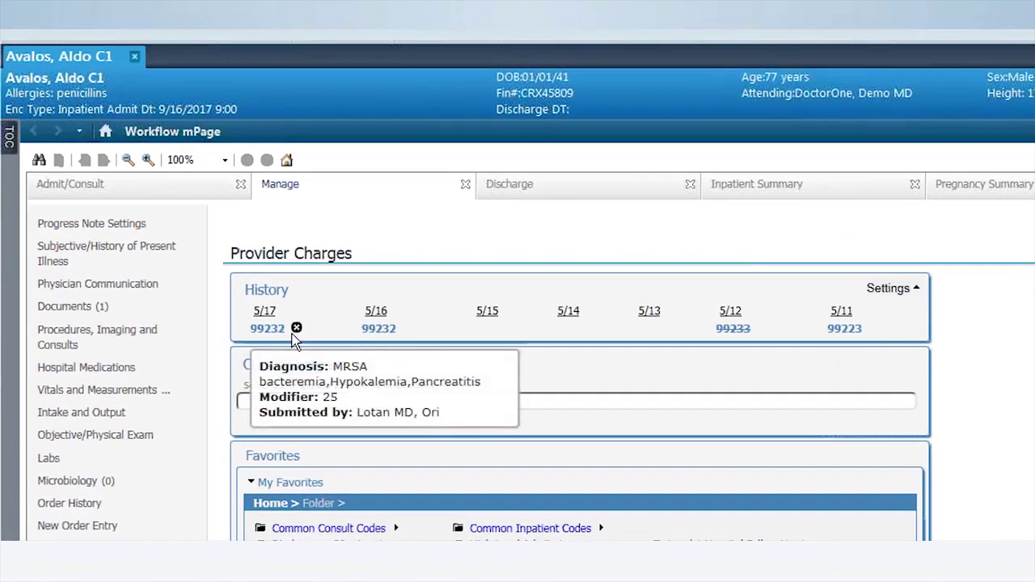
mouse_move(390, 343)
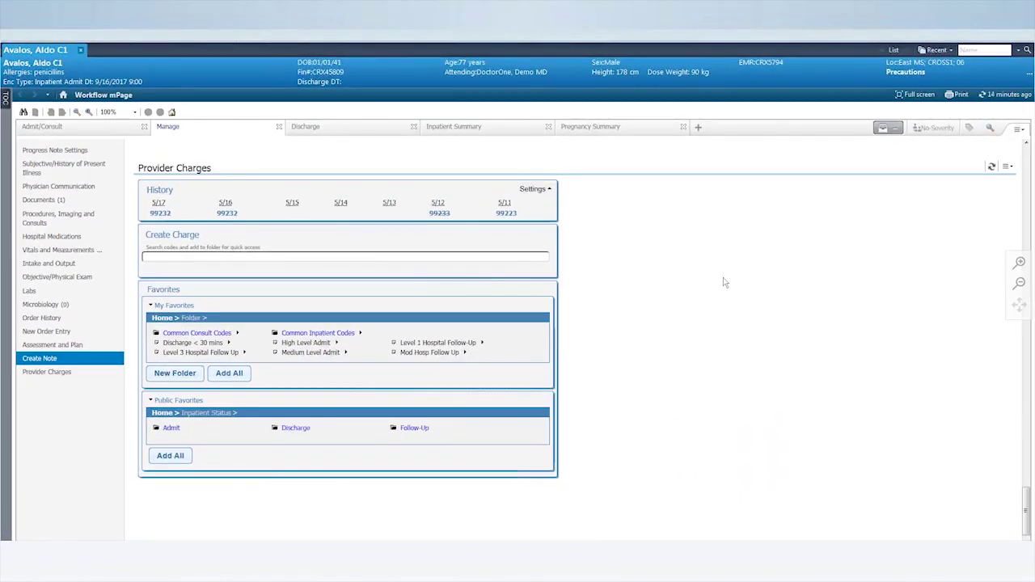
Step: View the patient's insurance information from the Provider Charges component and close it
scroll(725, 282, up, 2)
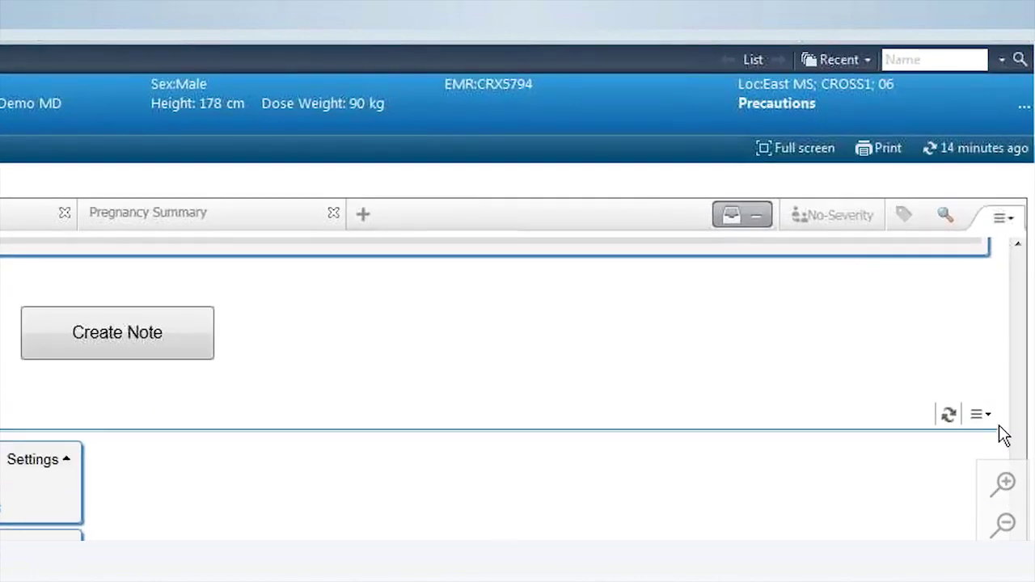
click(980, 416)
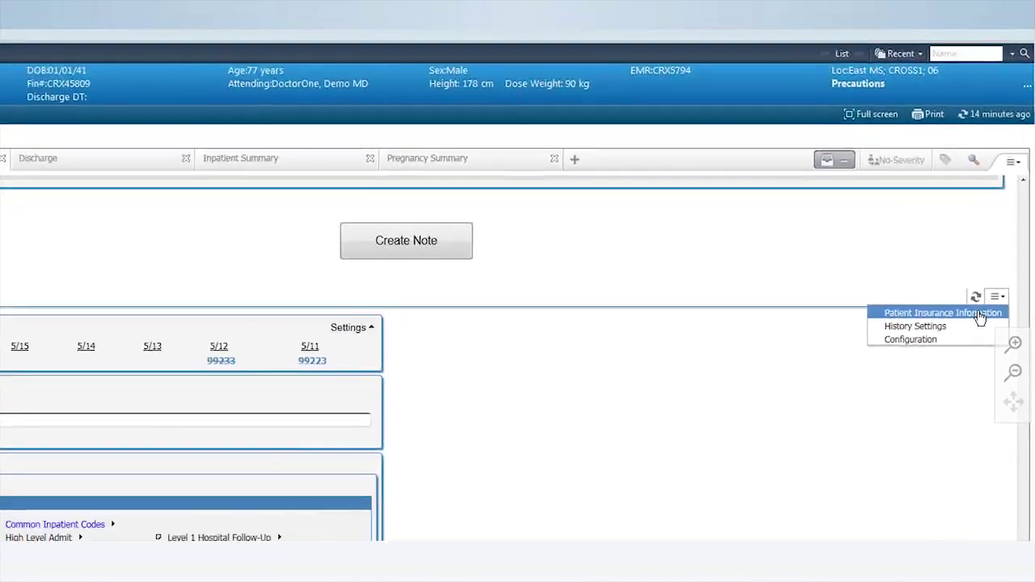
click(963, 438)
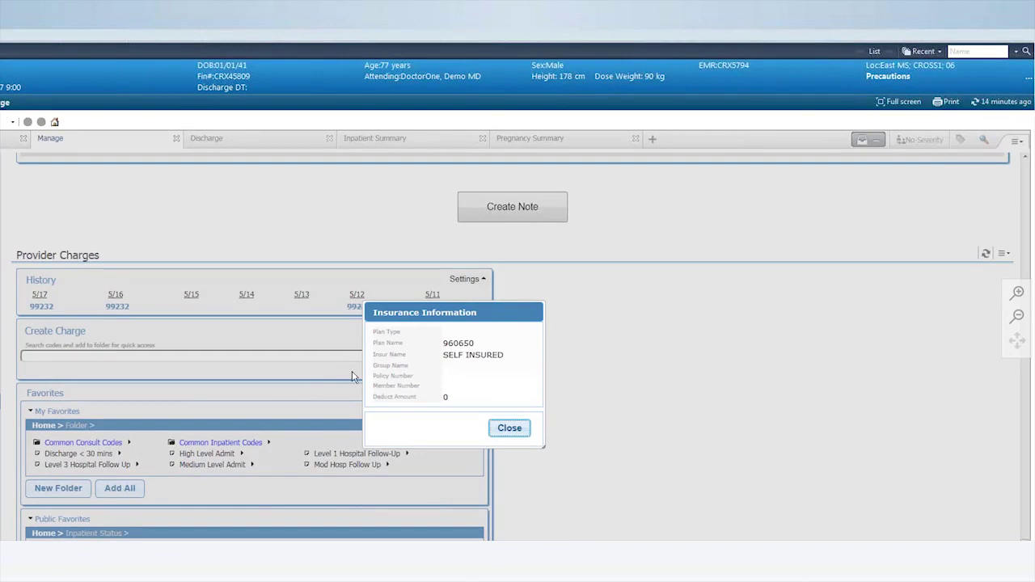
click(510, 430)
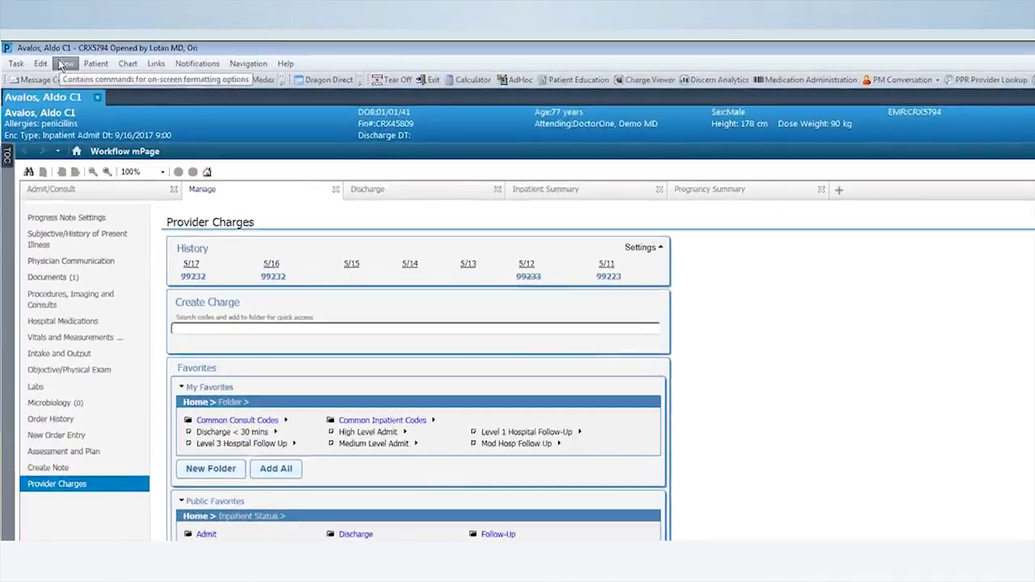
Step: Run the Provider Charges Report from the Physician reports for 05/12/2018 through 05/17/2018
click(51, 60)
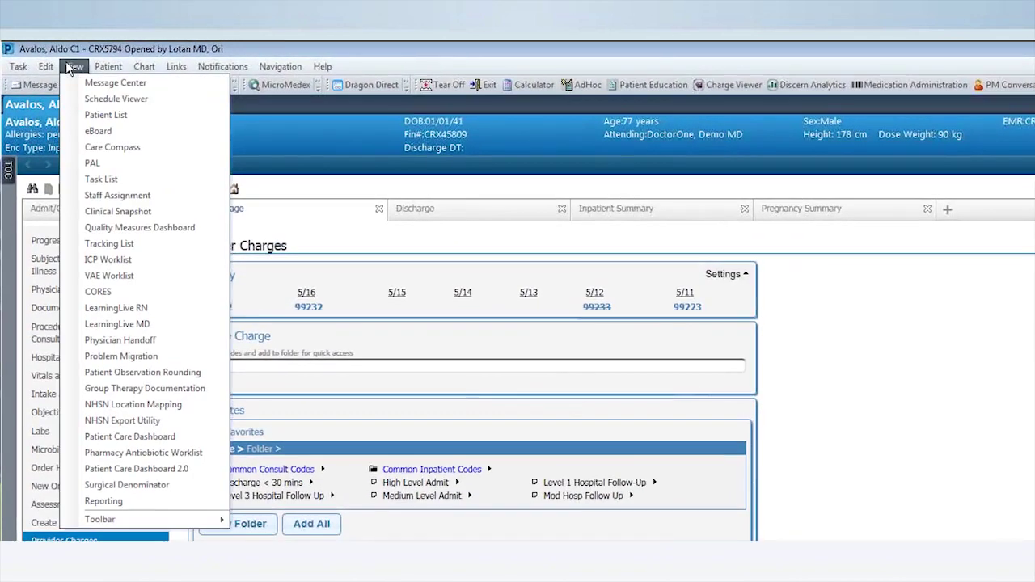
click(119, 502)
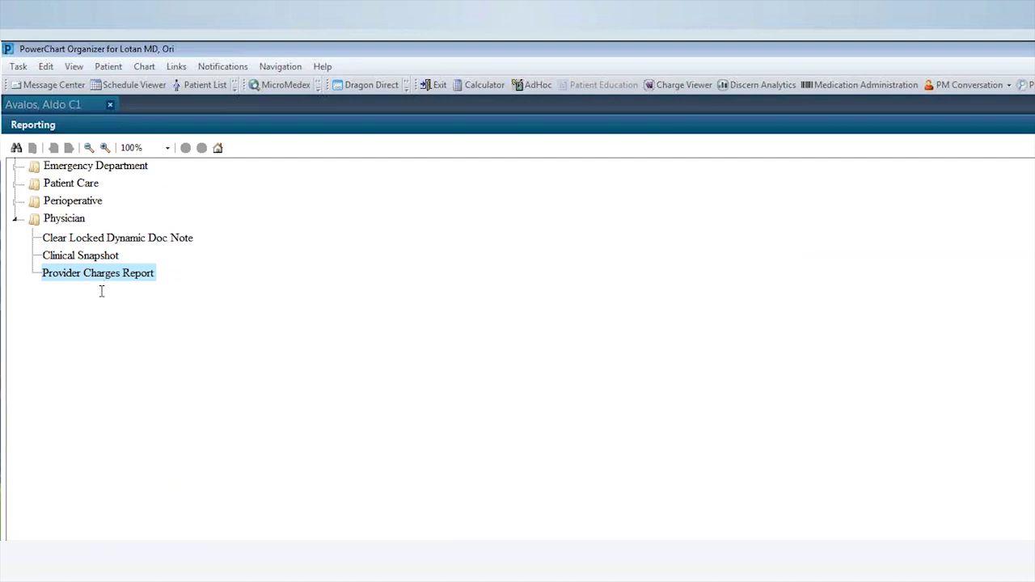
double_click(82, 273)
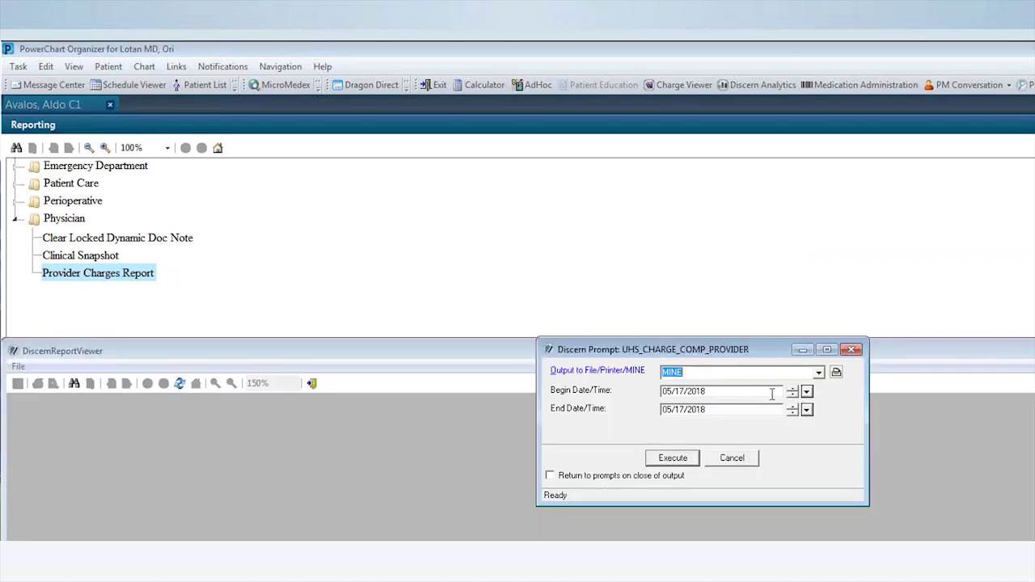
click(793, 397)
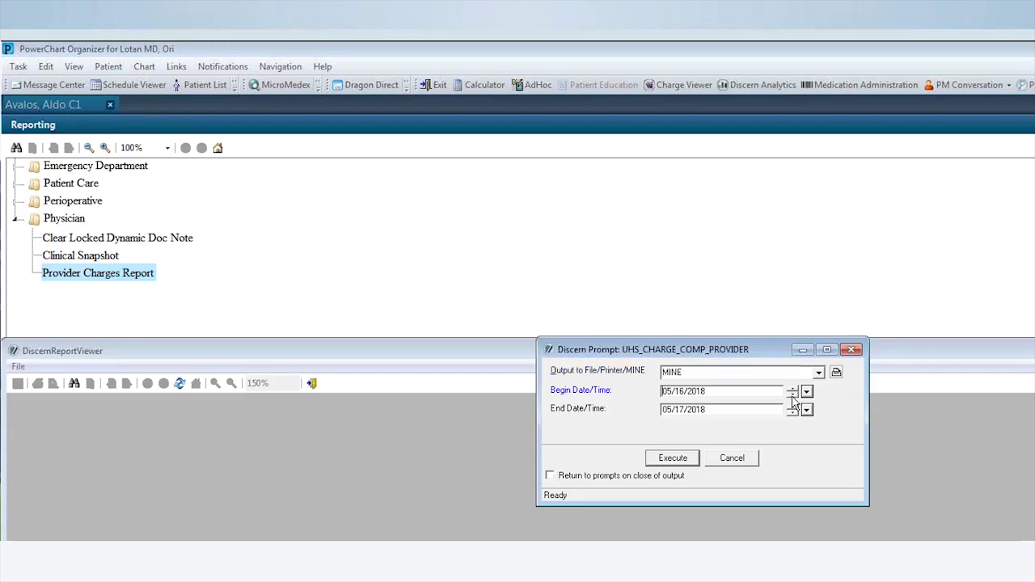
click(672, 458)
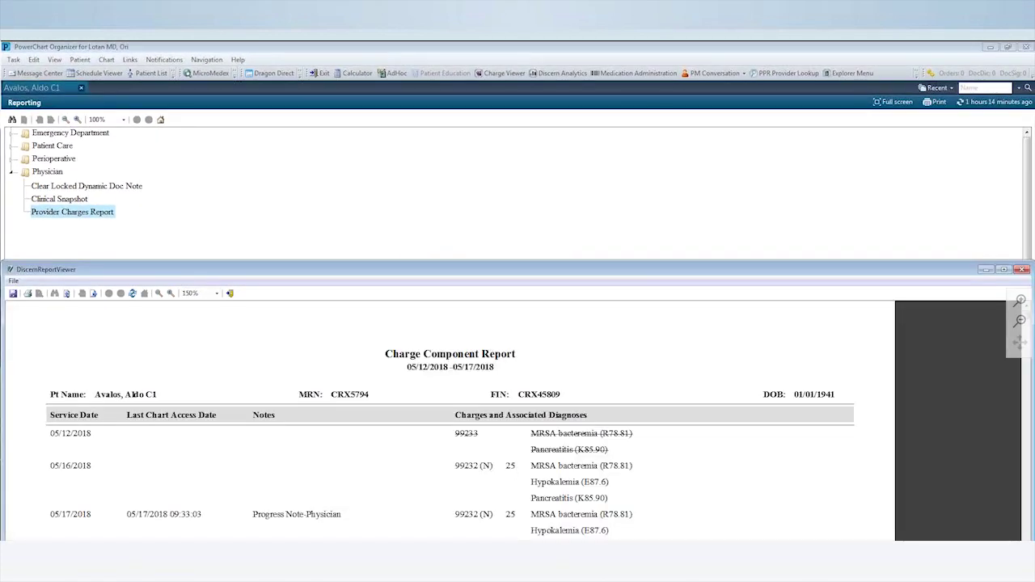
Step: Maximize the Charge Component Report and review the charges, notes and diagnoses listed for each patient
click(1004, 270)
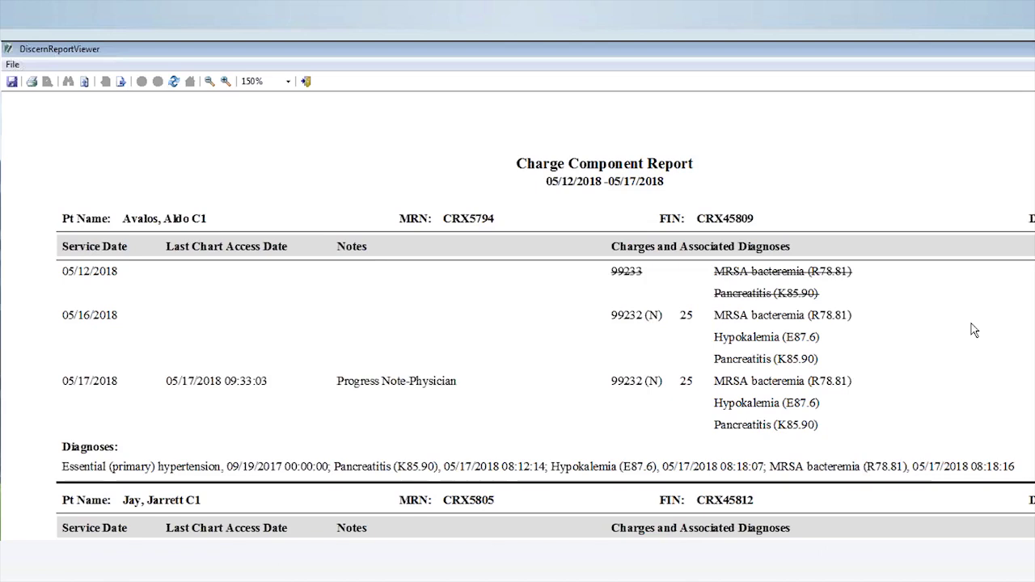
scroll(974, 330, down, 5)
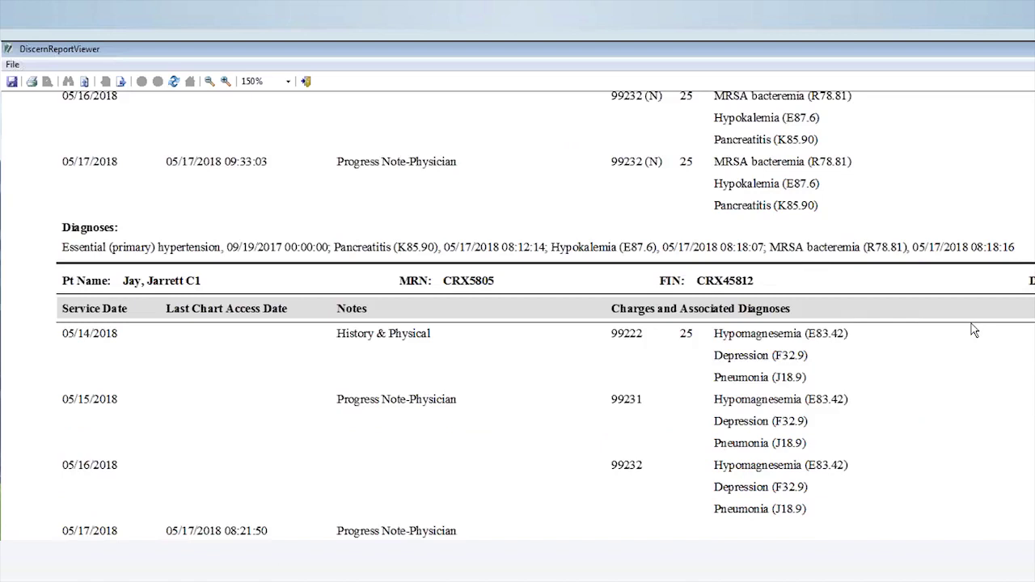
scroll(974, 329, up, 5)
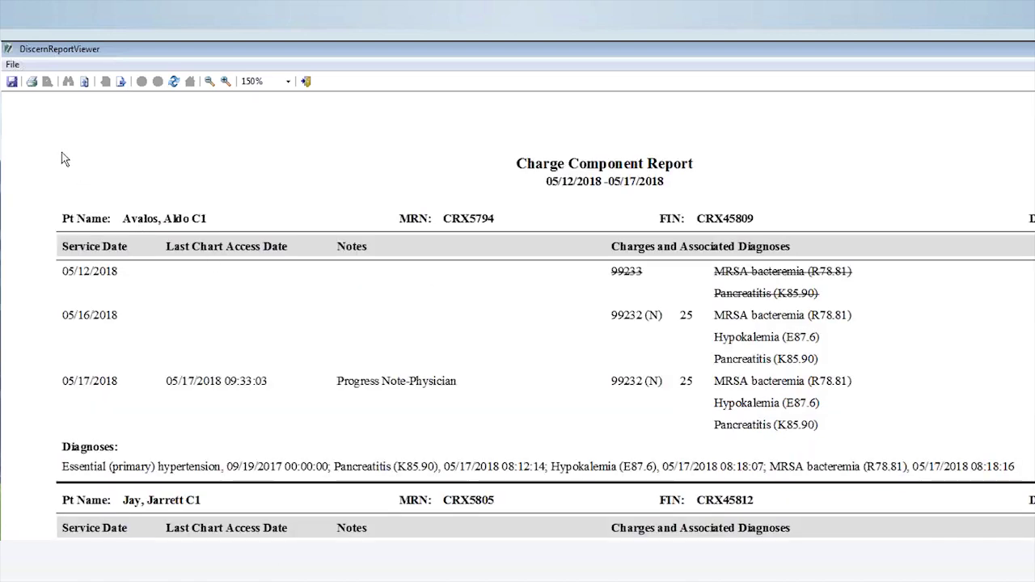